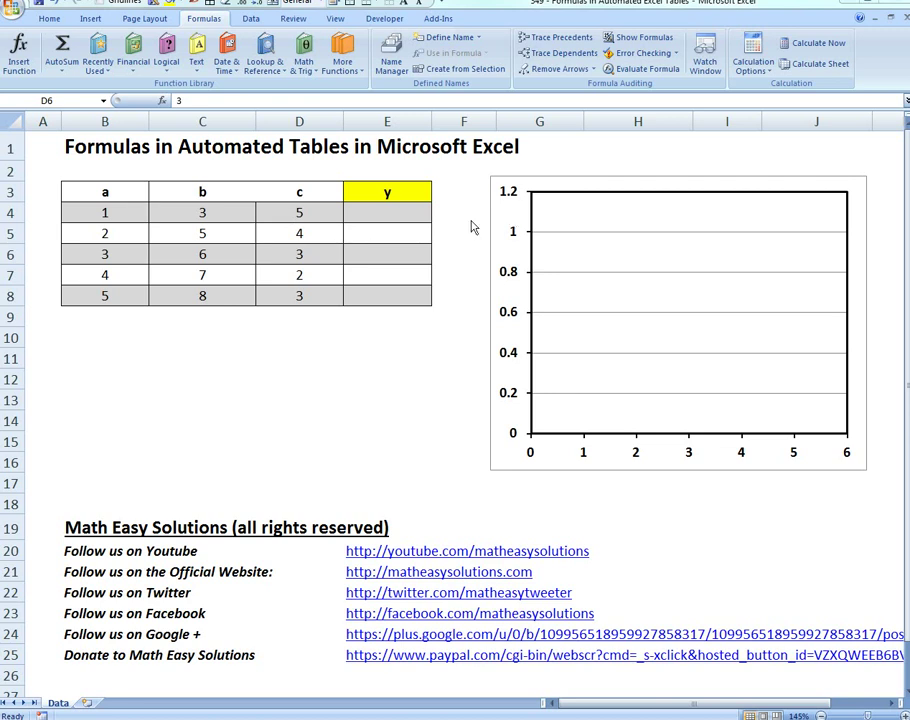
Select the a, b, c, y table range through row 8 to inspect its values
left_click(299, 252)
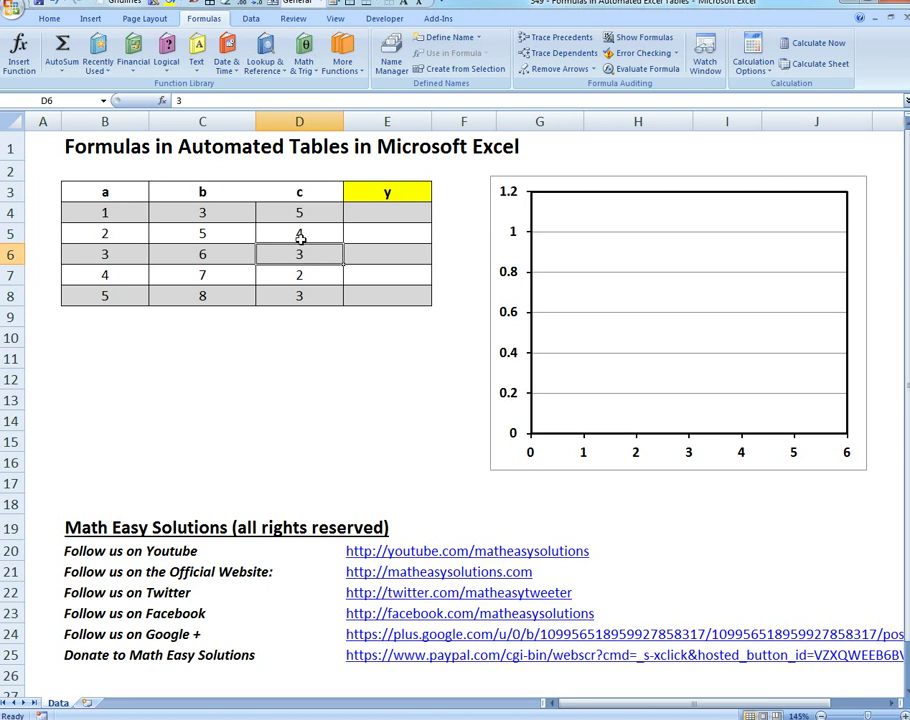
left_click_drag(140, 198, 400, 297)
left_click(238, 274)
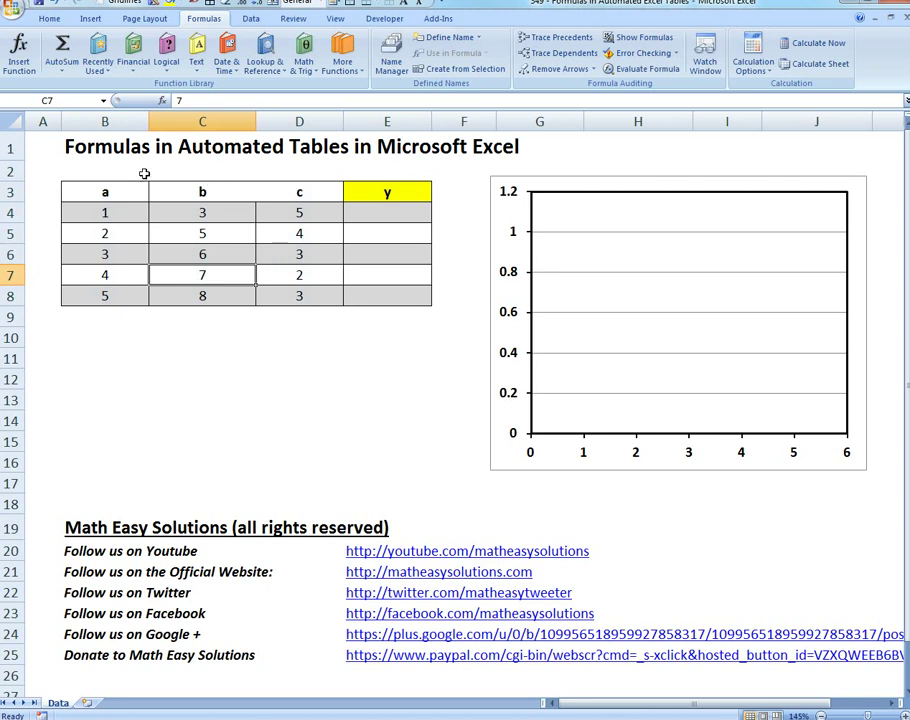
left_click_drag(117, 196, 364, 301)
left_click_drag(108, 211, 305, 297)
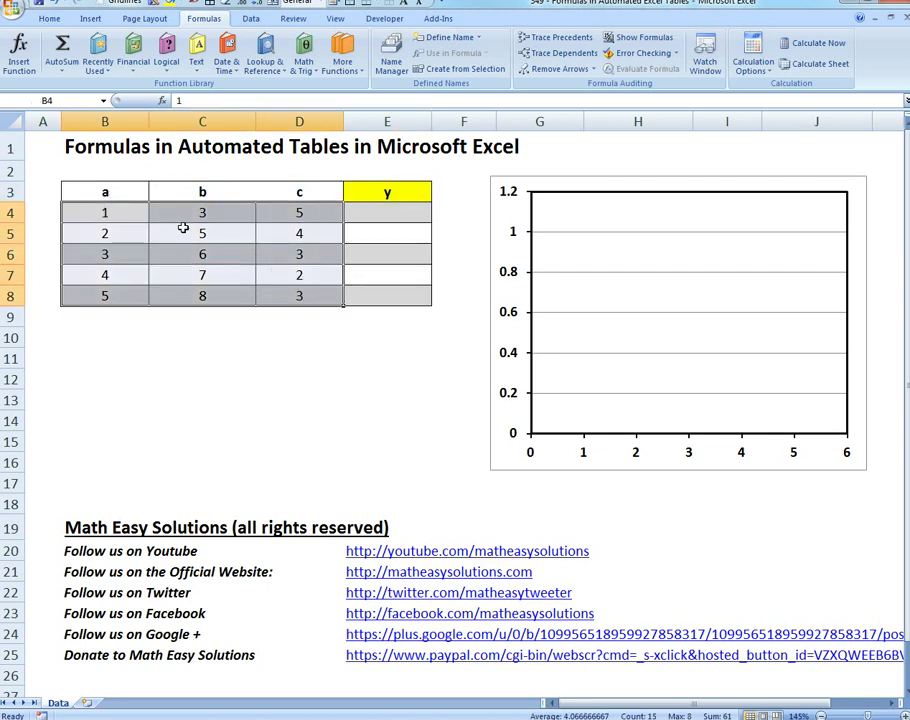
Enter =B4*C4/D4 in E4 so the first y shows 0.6
left_click(399, 214)
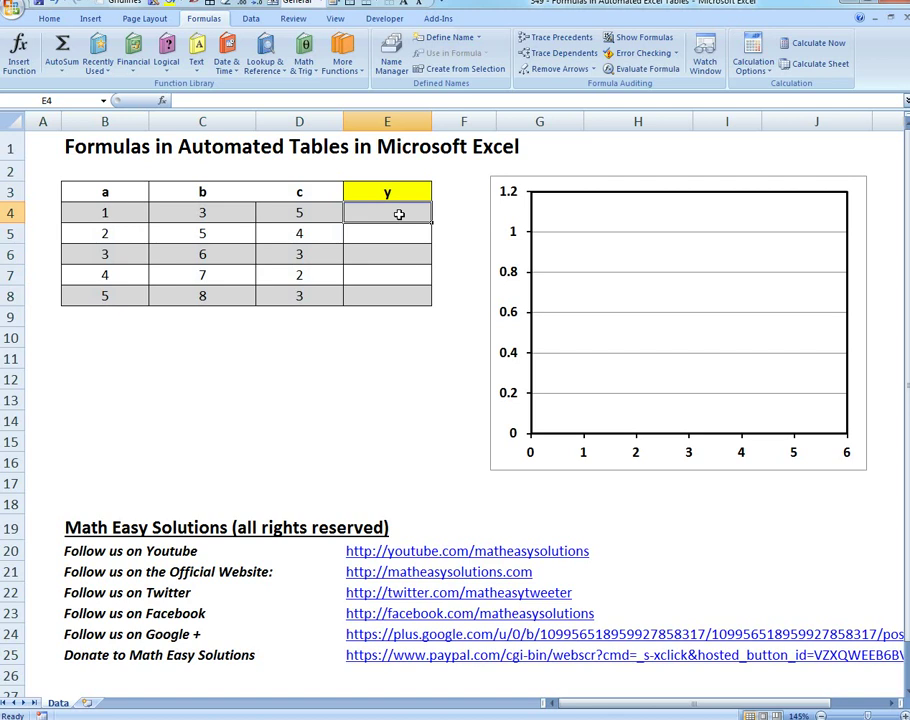
type("=")
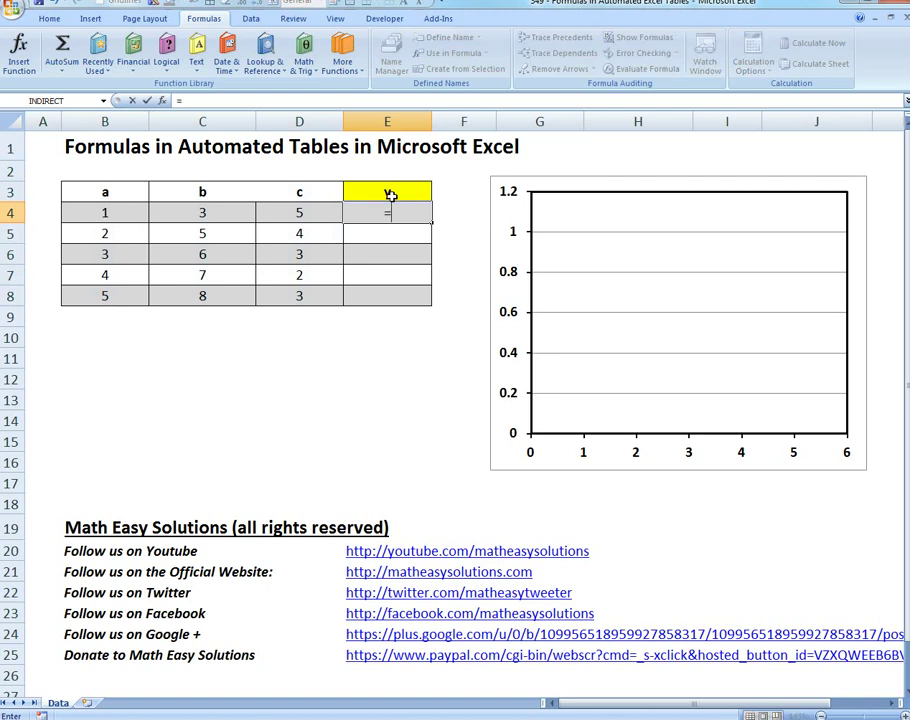
left_click(102, 214)
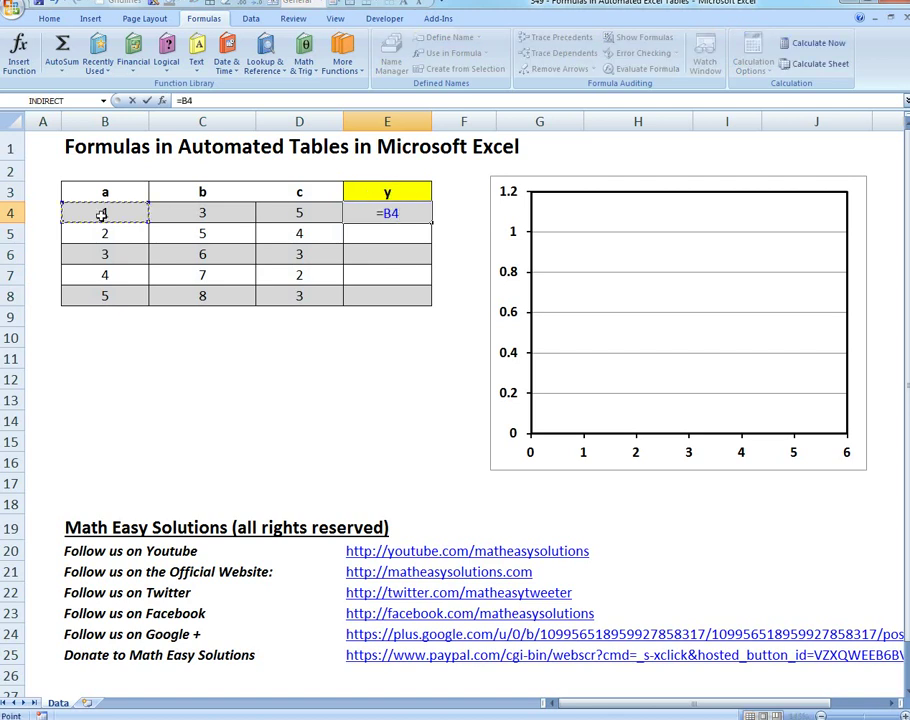
type("*")
key("Left")
key("Left")
type("/")
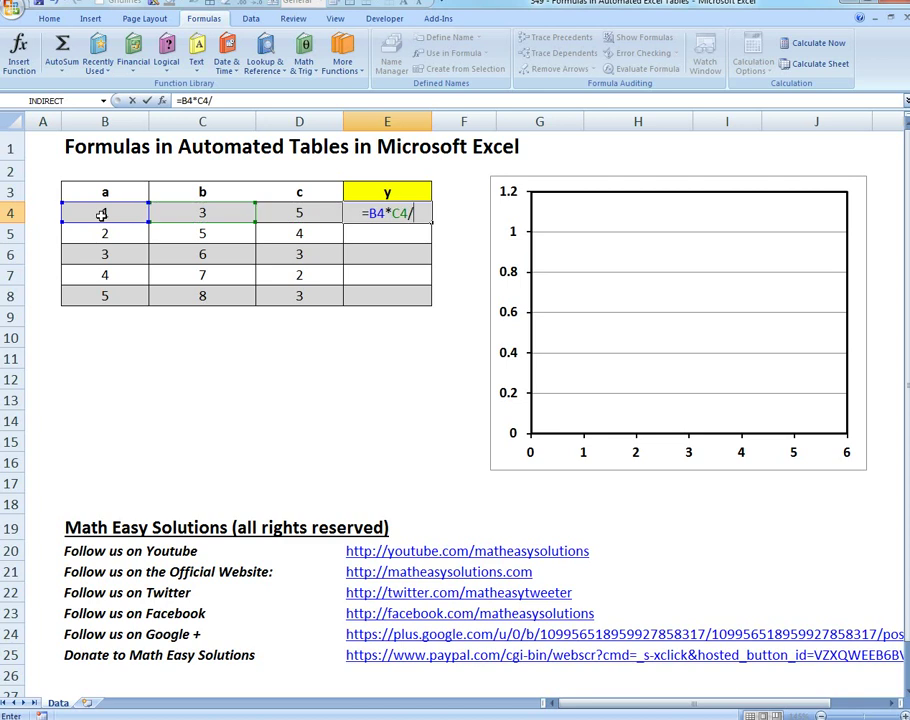
key("Left")
key("Return")
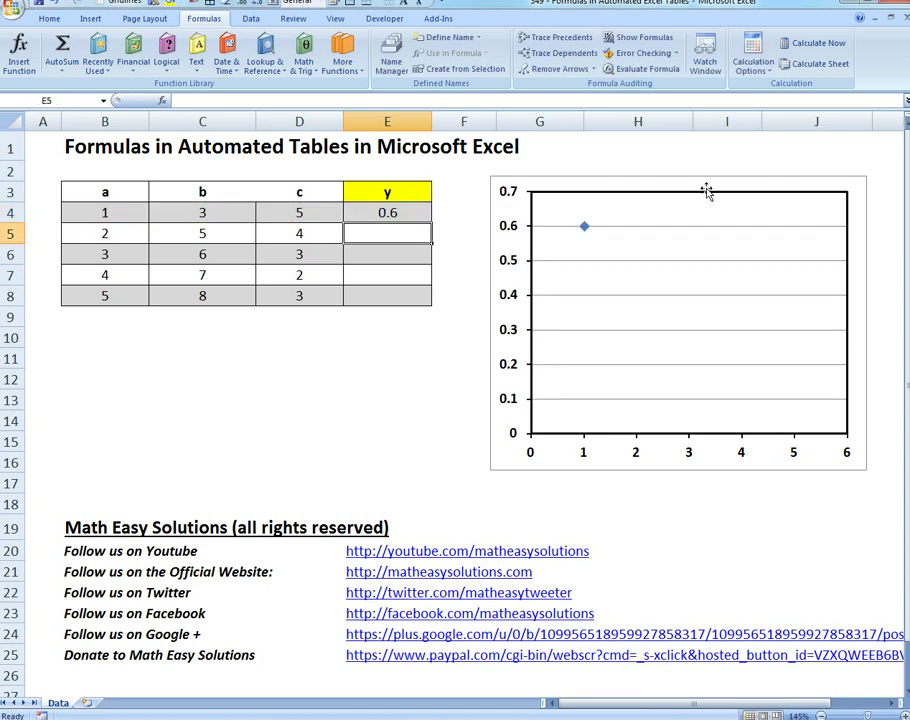
Shrink the chart's source data range so it ends at row 8
left_click(578, 272)
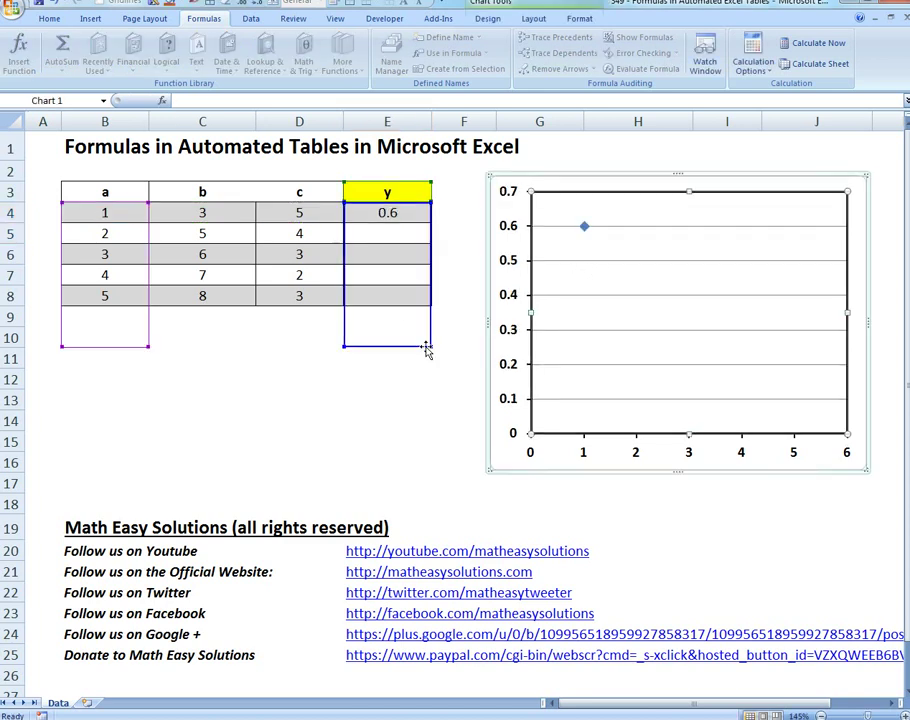
left_click_drag(430, 346, 431, 305)
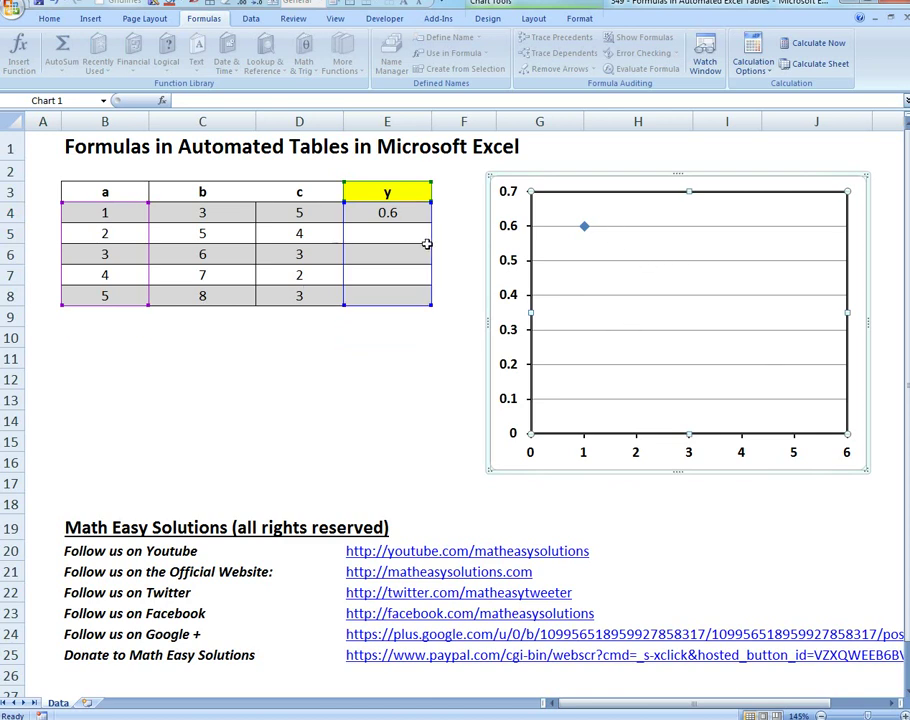
left_click(309, 232)
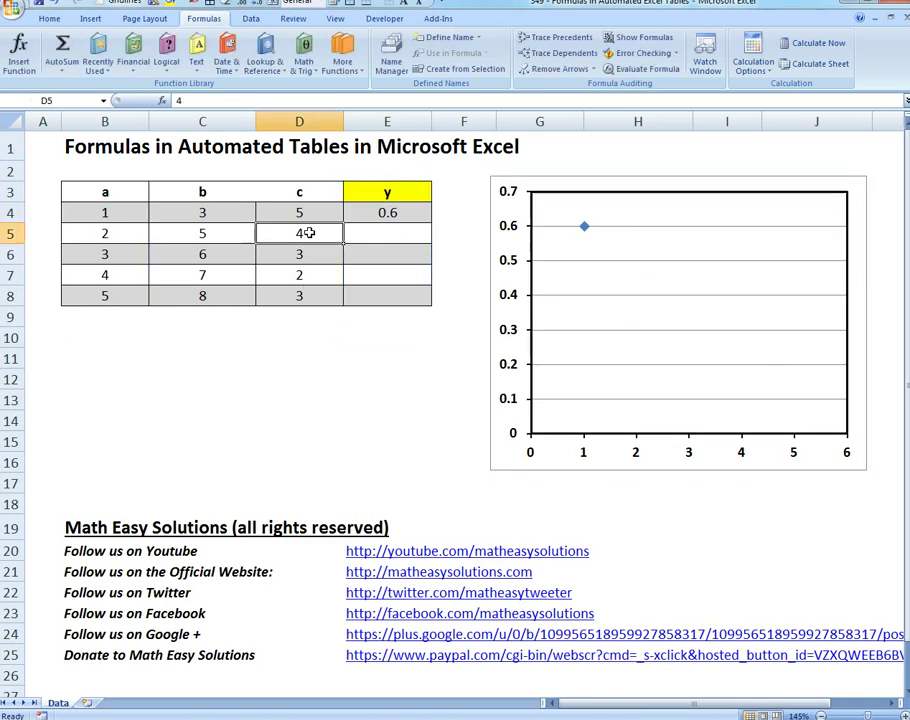
Test entering 20 in B9 below the table, then select the table's lower part
left_click(387, 213)
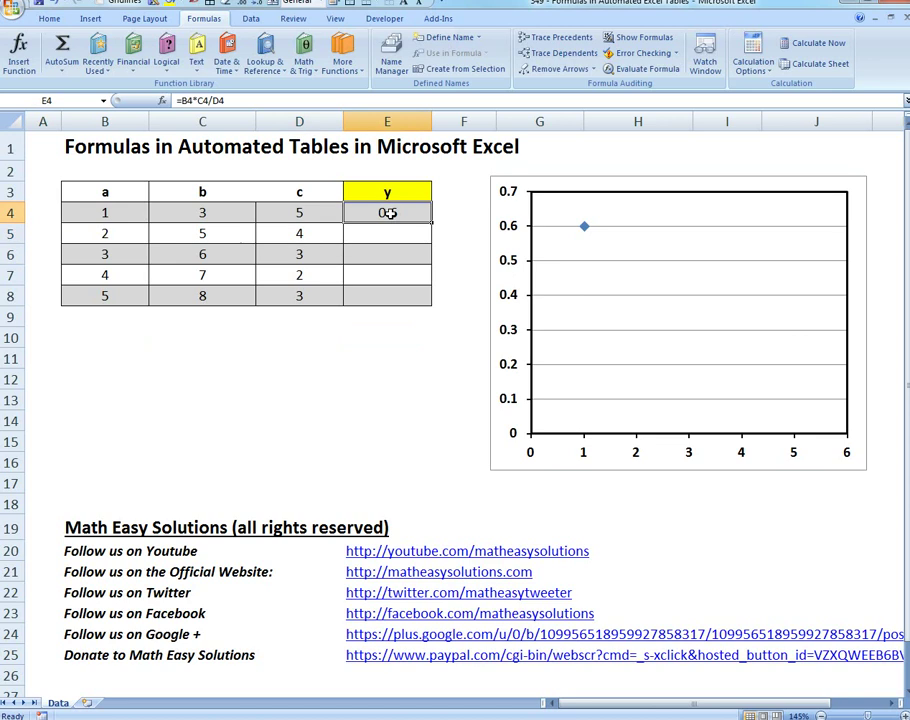
left_click(97, 311)
type("5")
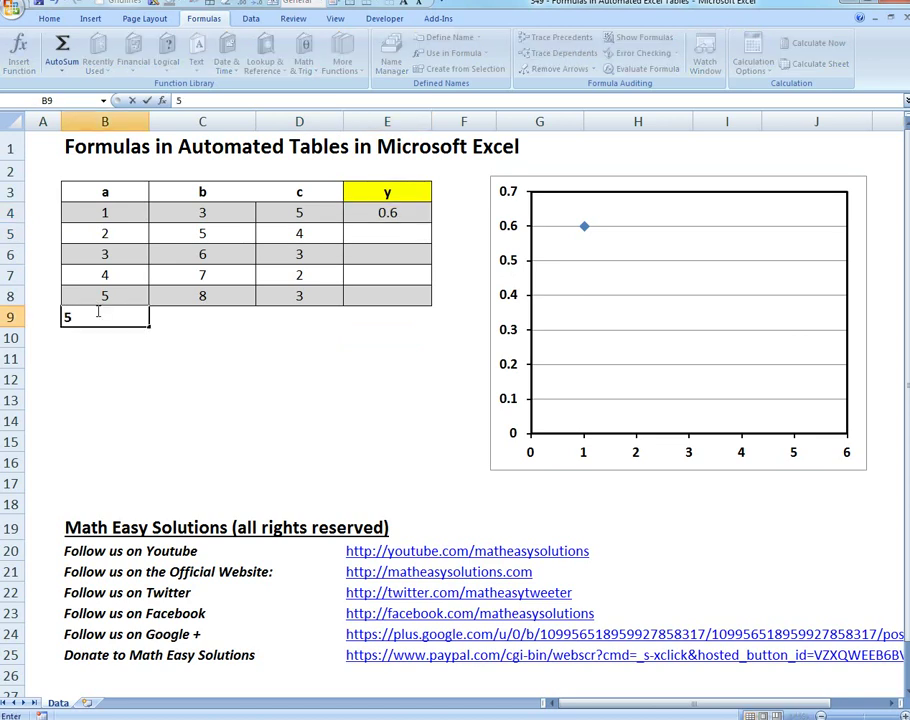
key("BackSpace")
type("2-0")
key("Return")
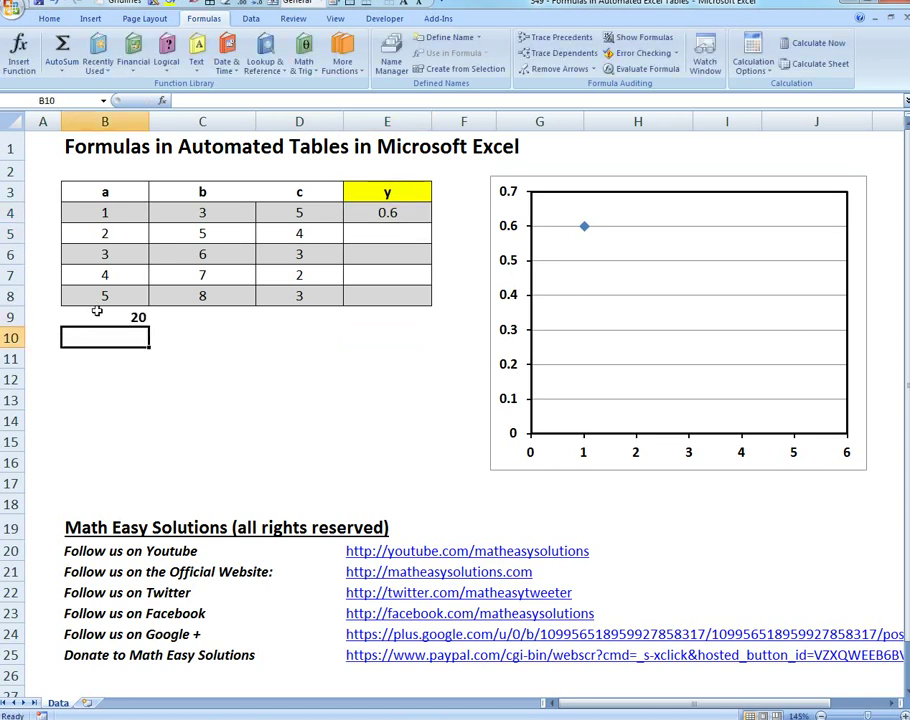
left_click(97, 312)
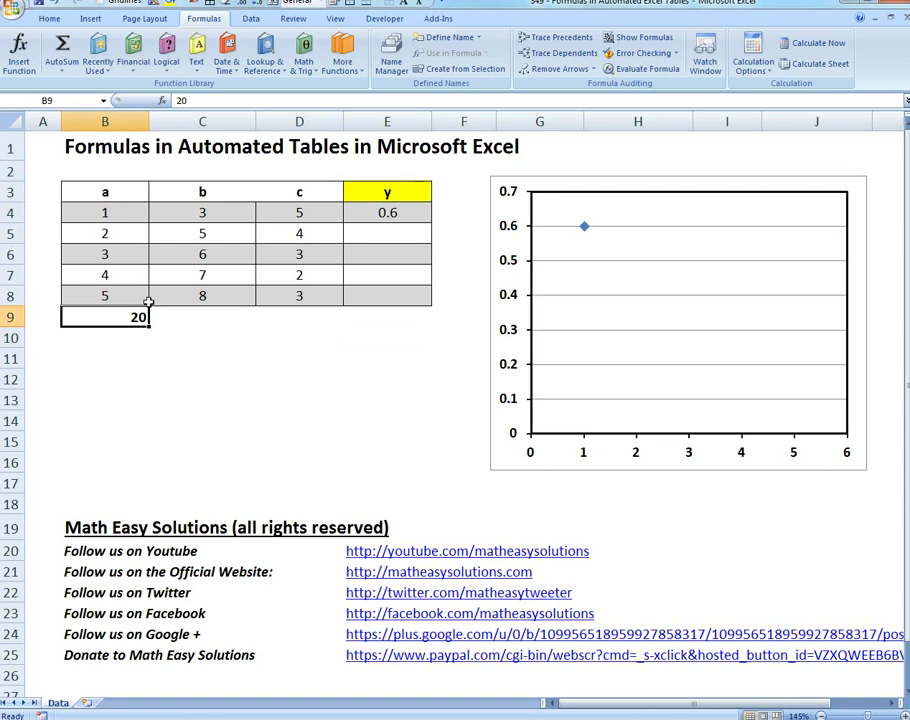
left_click_drag(404, 294, 72, 189)
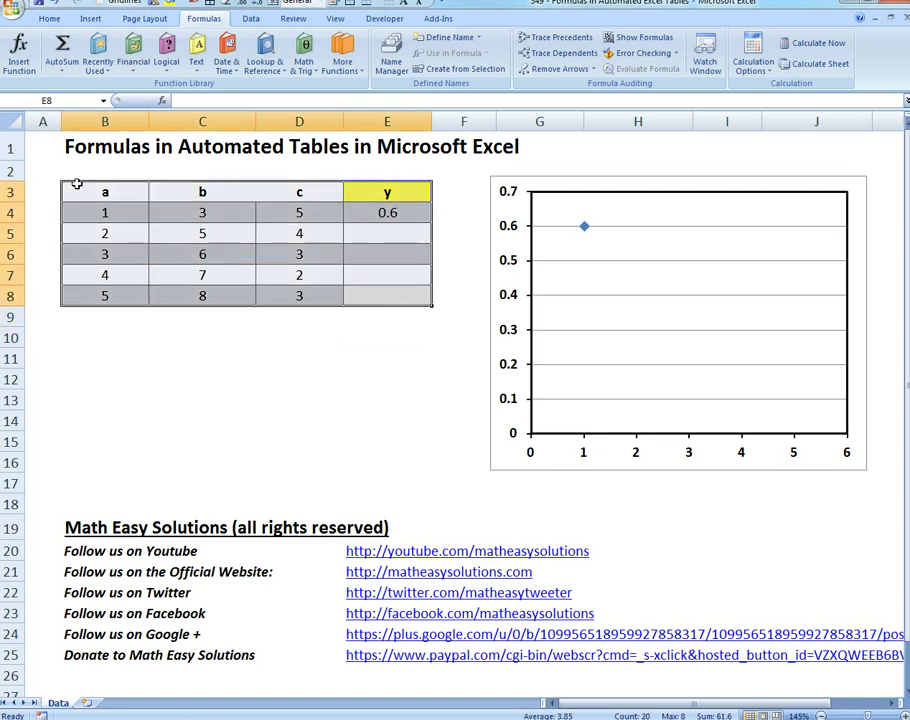
Convert range B3:E8 into a table with headers
left_click(91, 19)
left_click(57, 55)
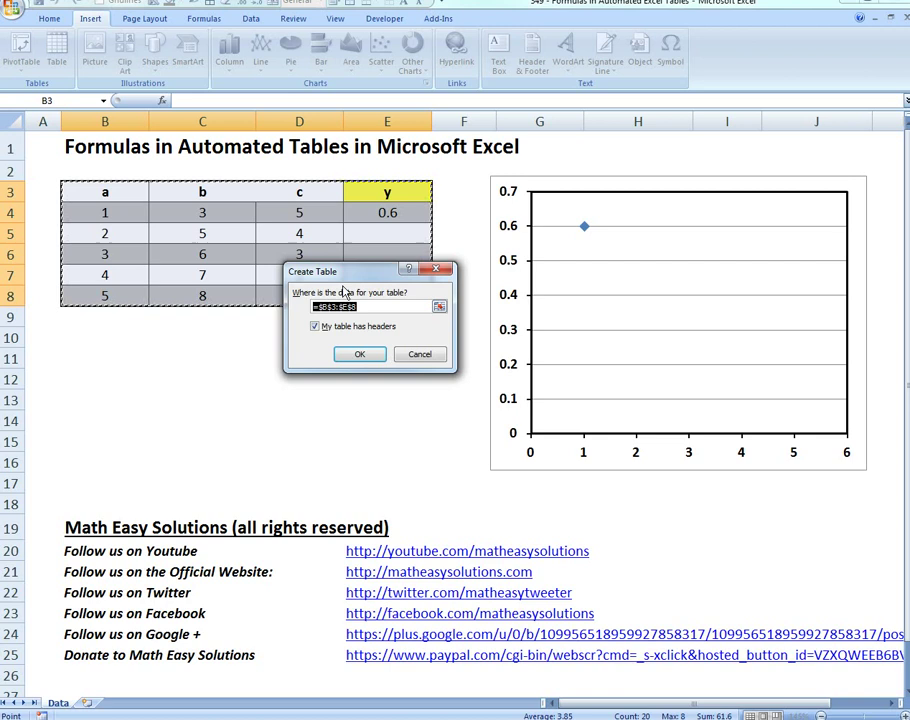
left_click(358, 356)
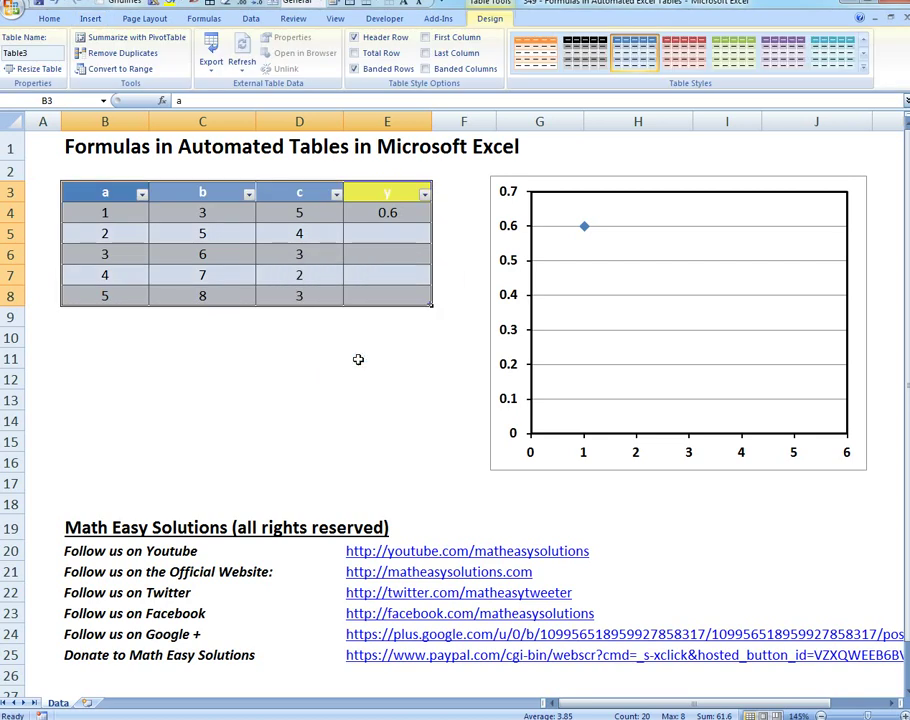
Apply Table Style Light 1 to the new table
left_click(863, 68)
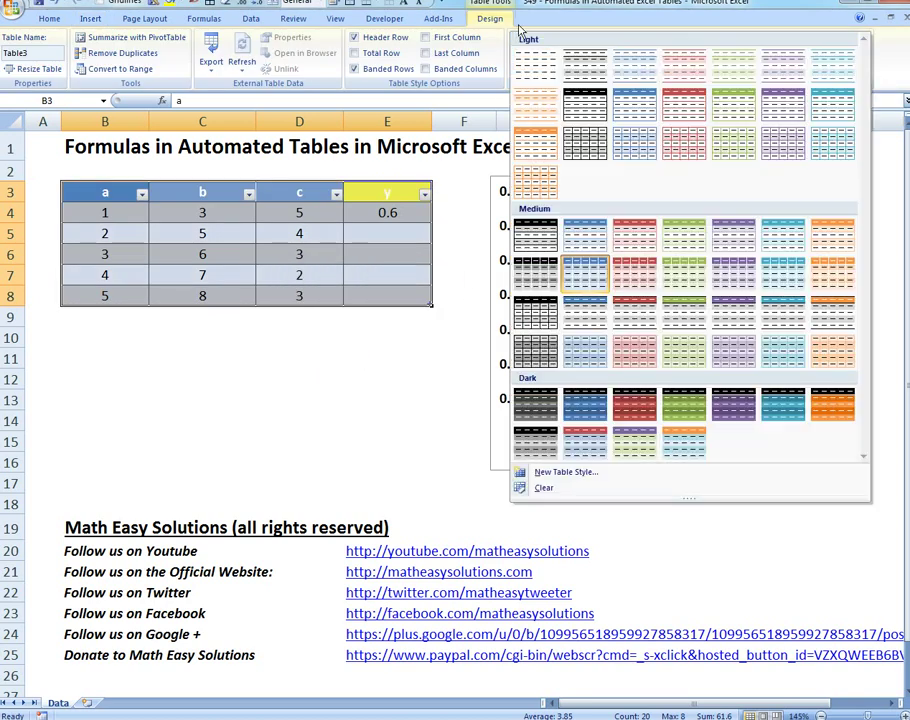
left_click(588, 72)
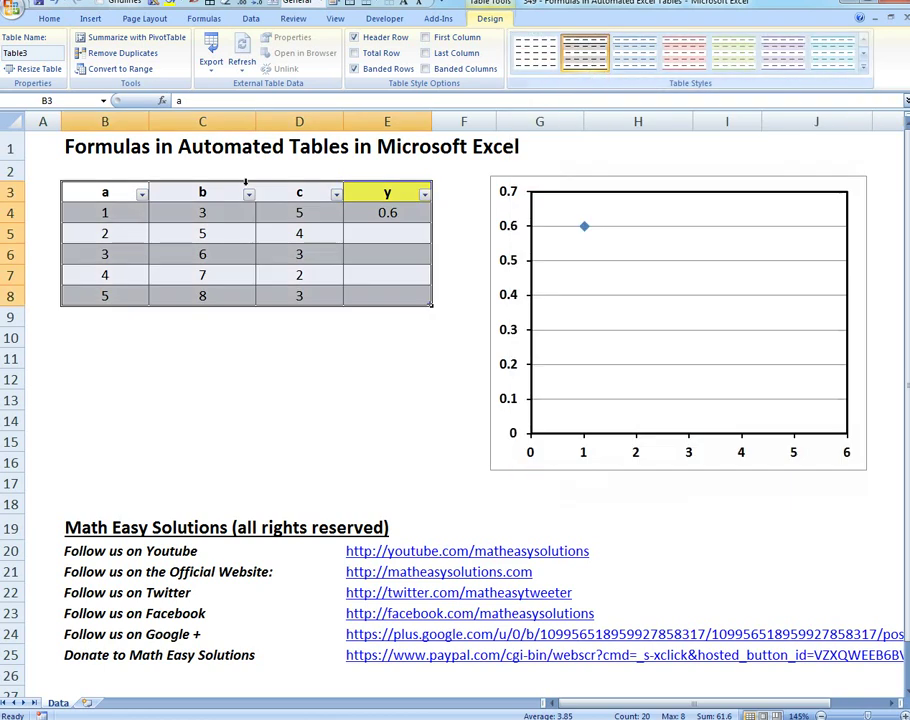
left_click(244, 234)
left_click(298, 188)
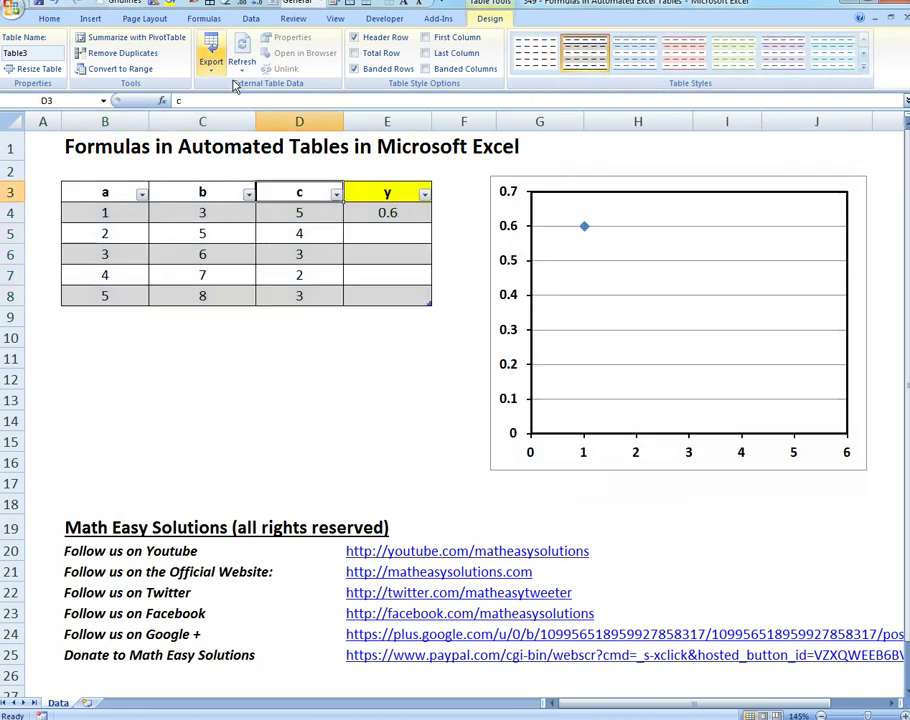
left_click(298, 254)
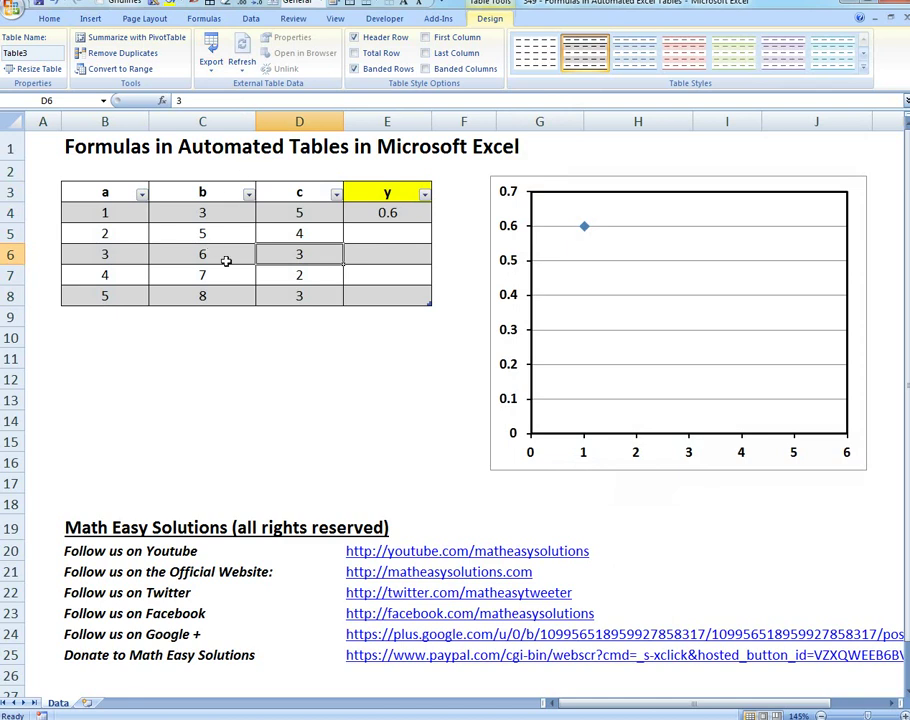
Re-enter E4 as a structured a*b/c formula so y fills all rows (0.6 to 13.333)
left_click(389, 211)
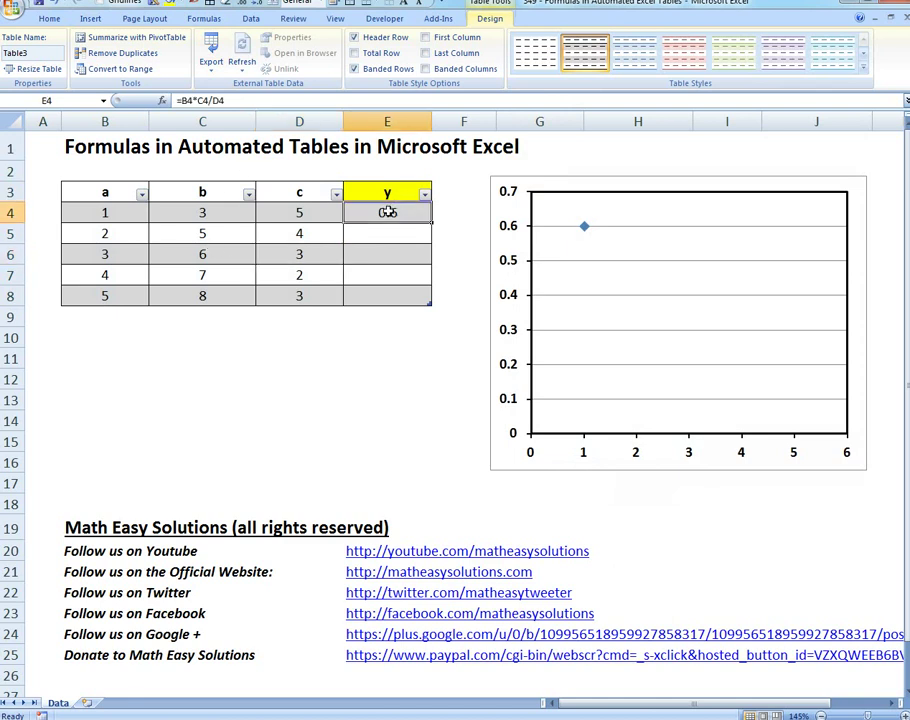
key("Delete")
type("=")
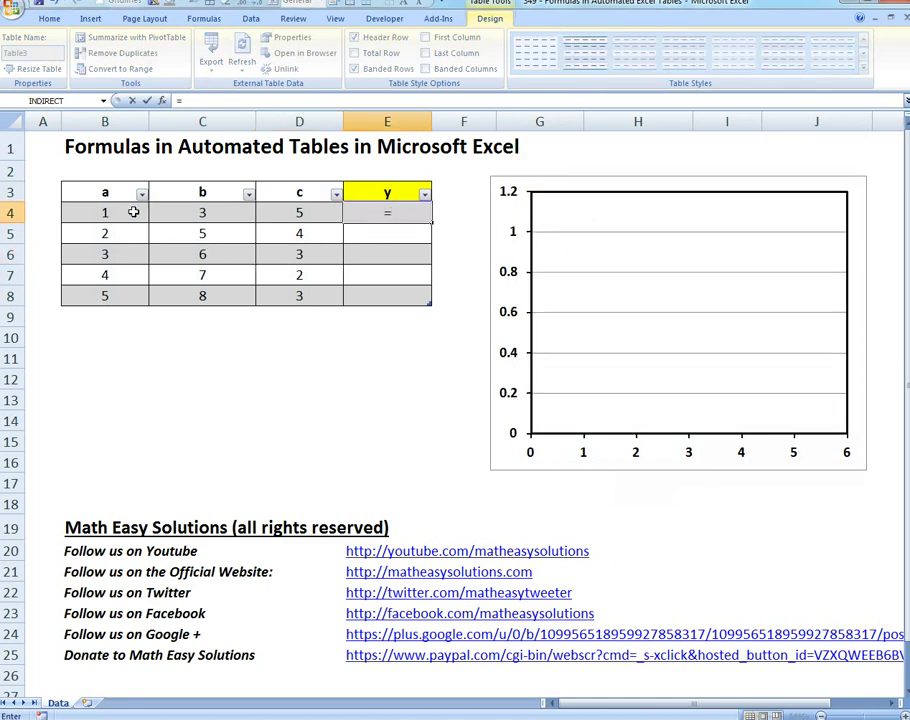
left_click(133, 213)
type("*")
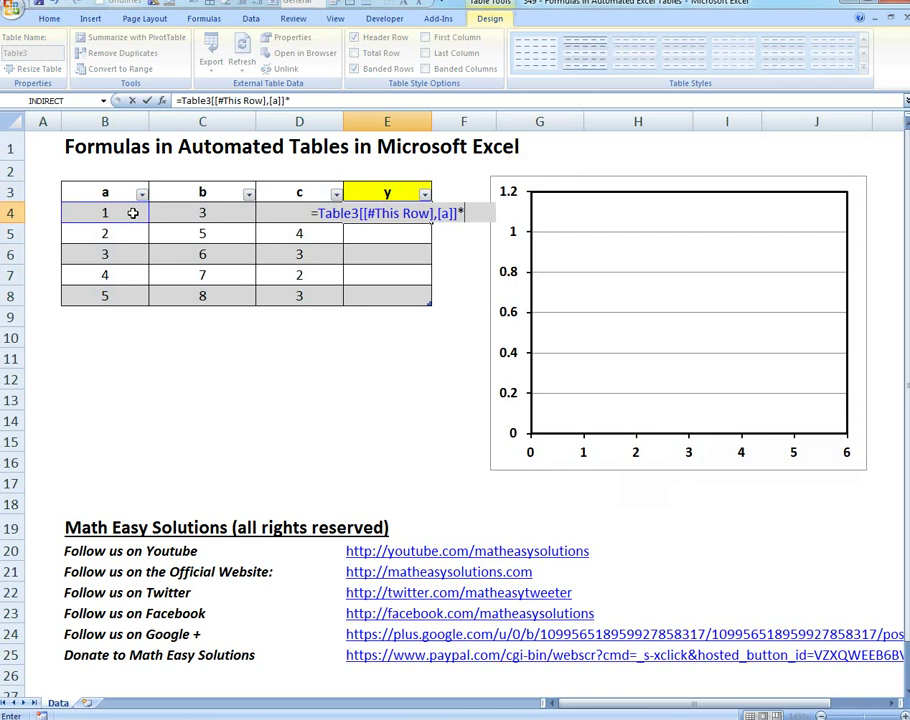
key("Left")
key("Left")
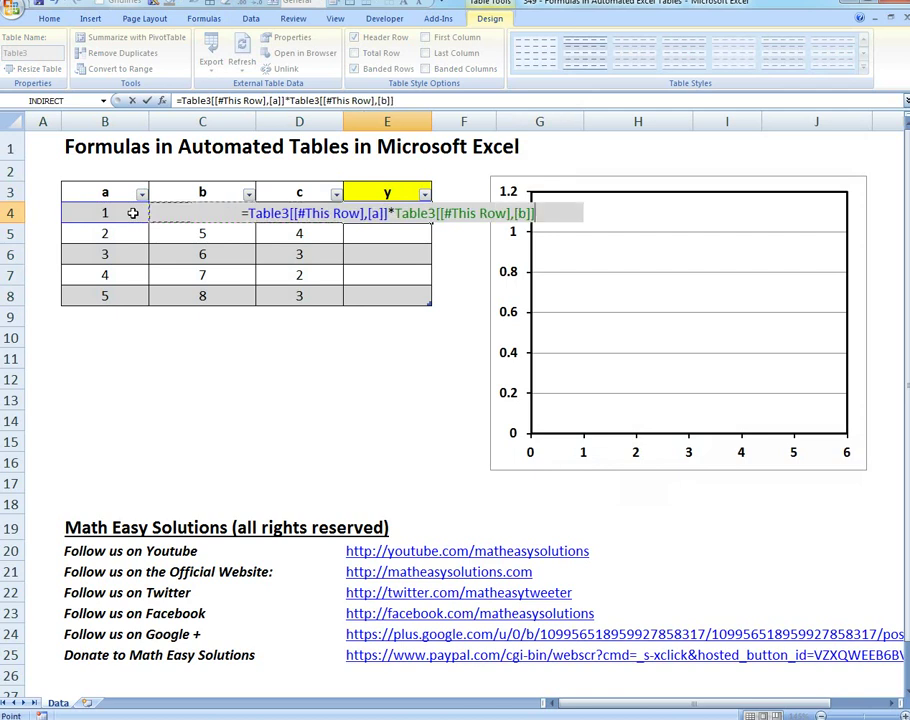
type("/")
key("Left")
key("Return")
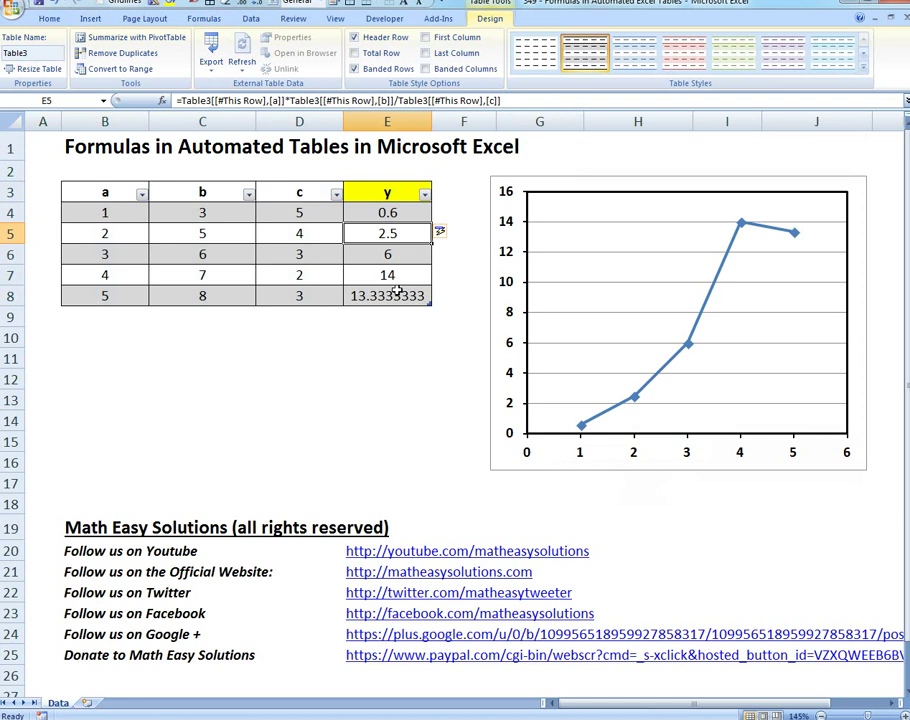
Add a new table row with a 10, b 9 and c 8
left_click(93, 315)
type("1")
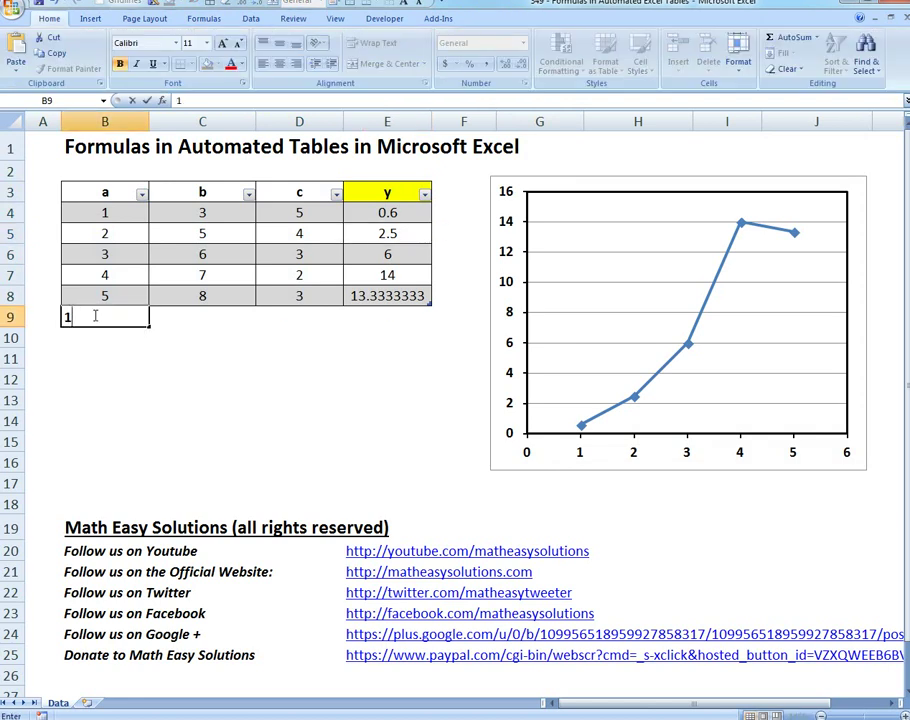
type("0")
key("Tab")
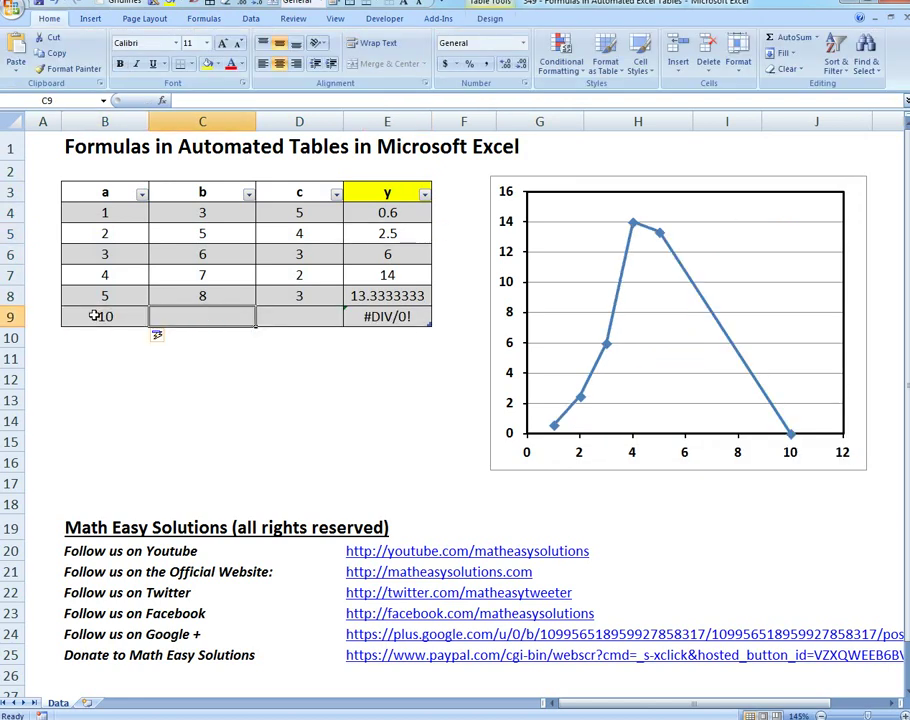
type("9")
key("Tab")
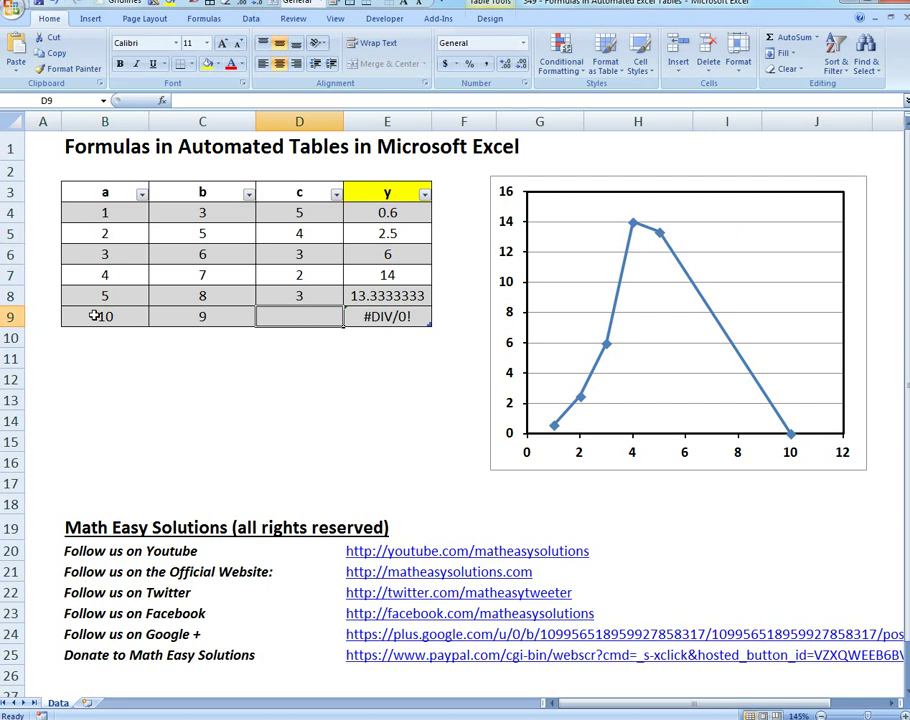
type("8")
key("Return")
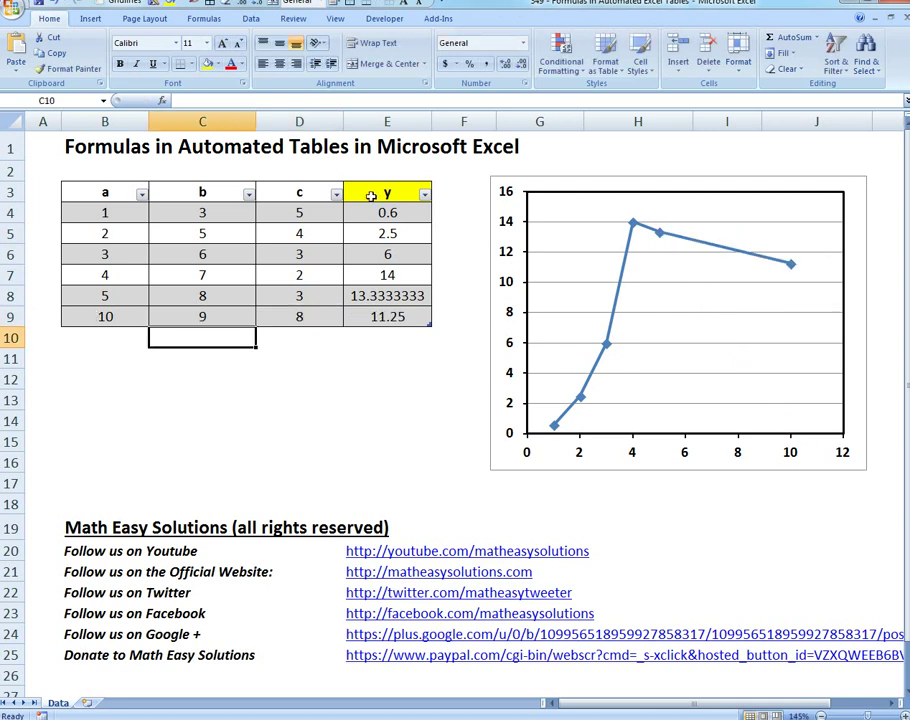
Verify the new row's y is 11.25 and the chart range includes it
left_click(404, 319)
left_click(758, 290)
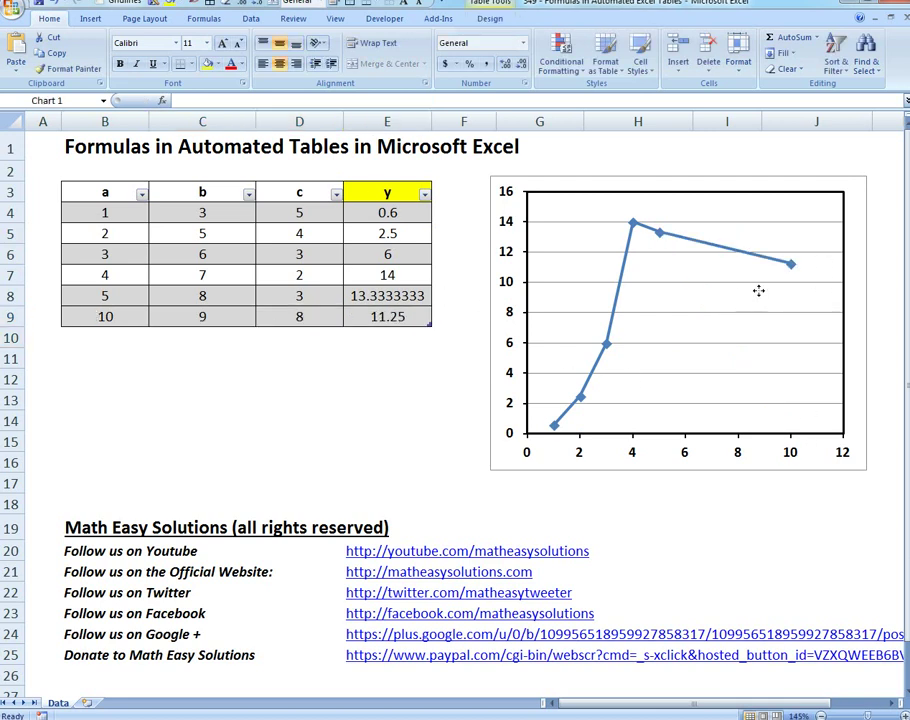
left_click(206, 298)
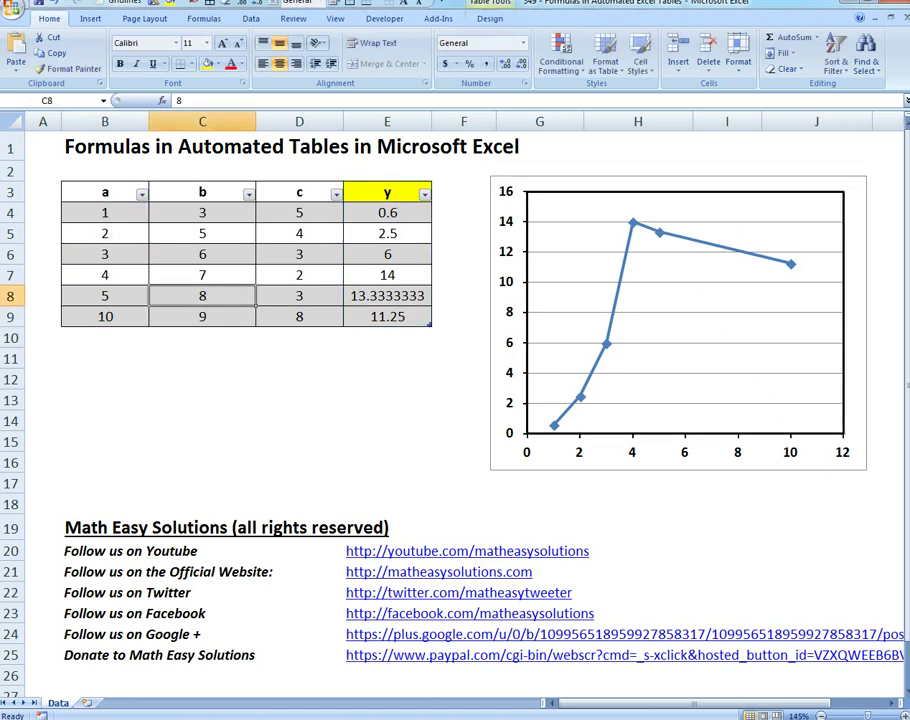
Edit E4's formula so the a reference becomes just [a], then reopen it
left_click(463, 191)
left_click(388, 183)
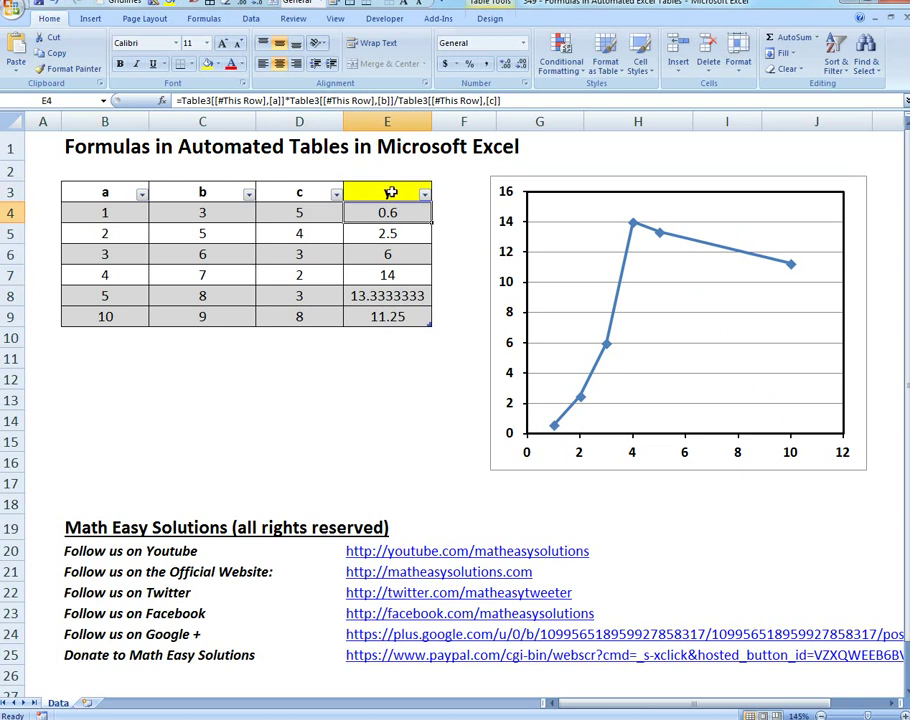
double_click(379, 213)
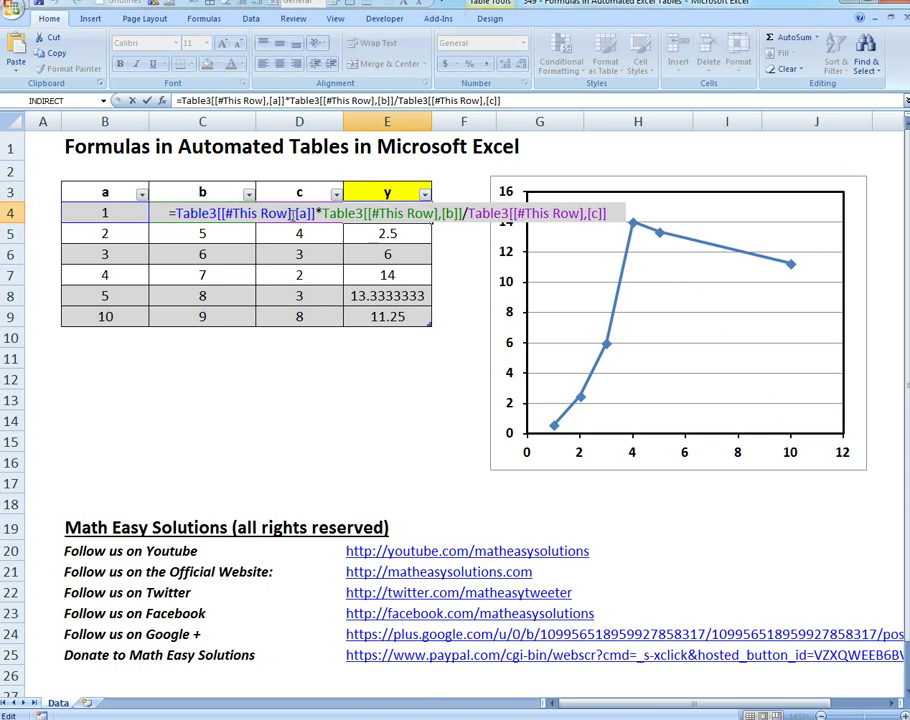
left_click_drag(298, 213, 172, 213)
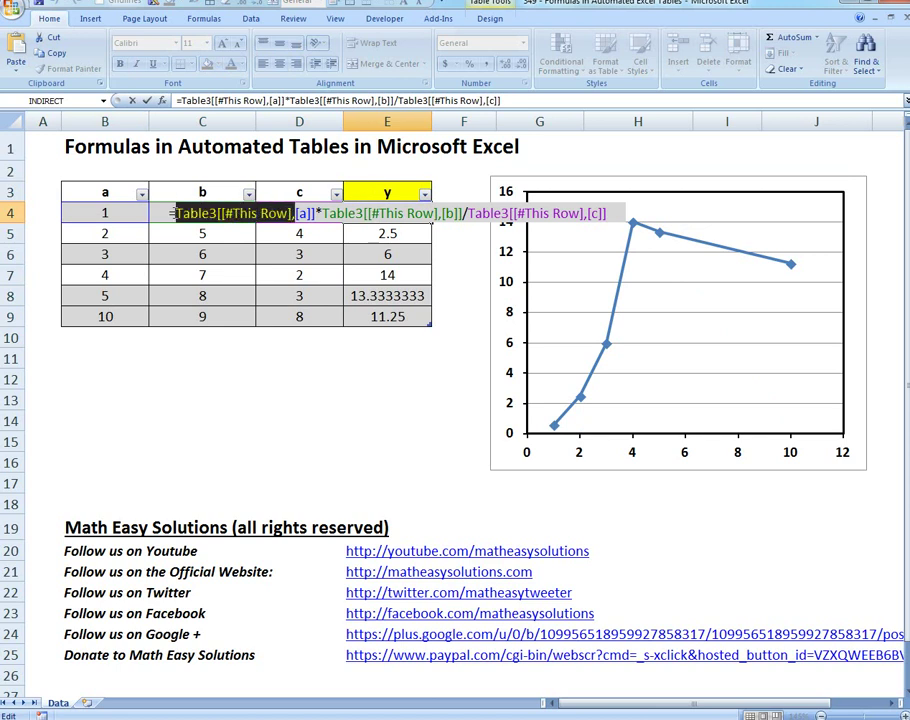
key("BackSpace")
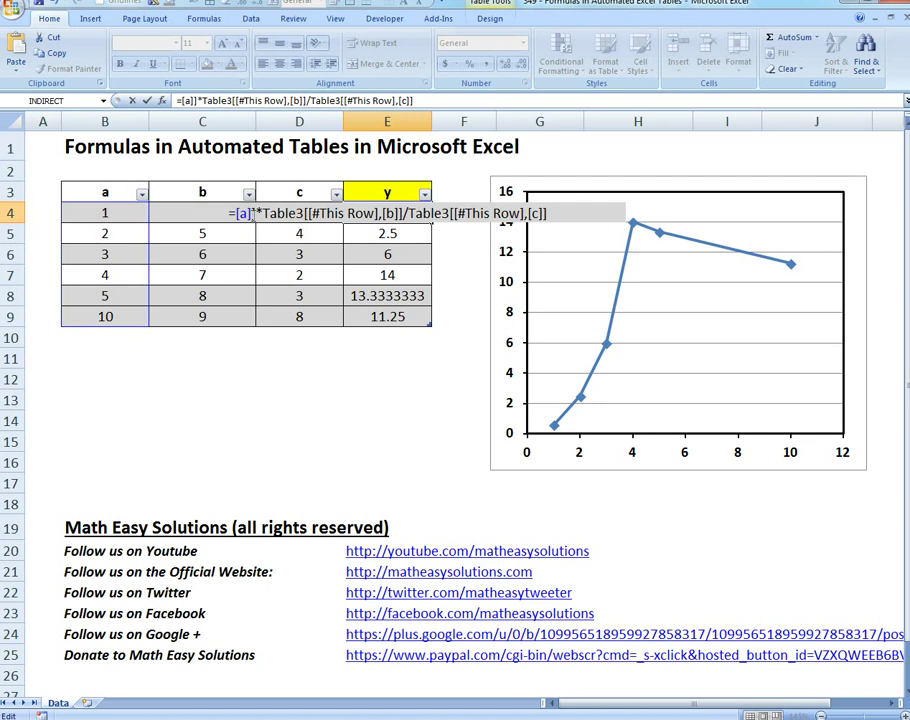
key("Delete")
key("Return")
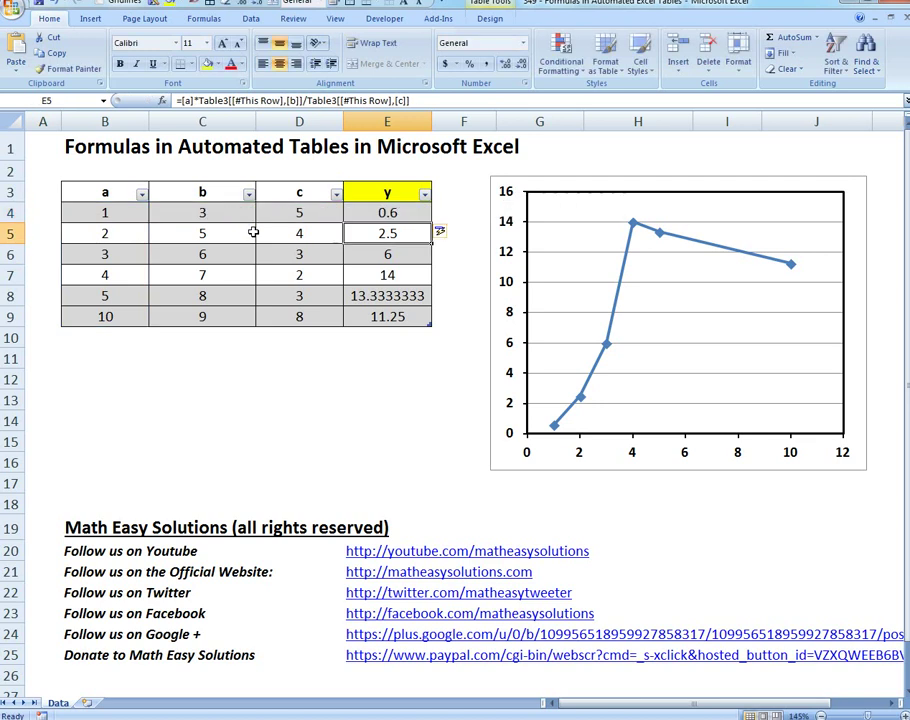
left_click_drag(388, 207, 370, 218)
double_click(378, 216)
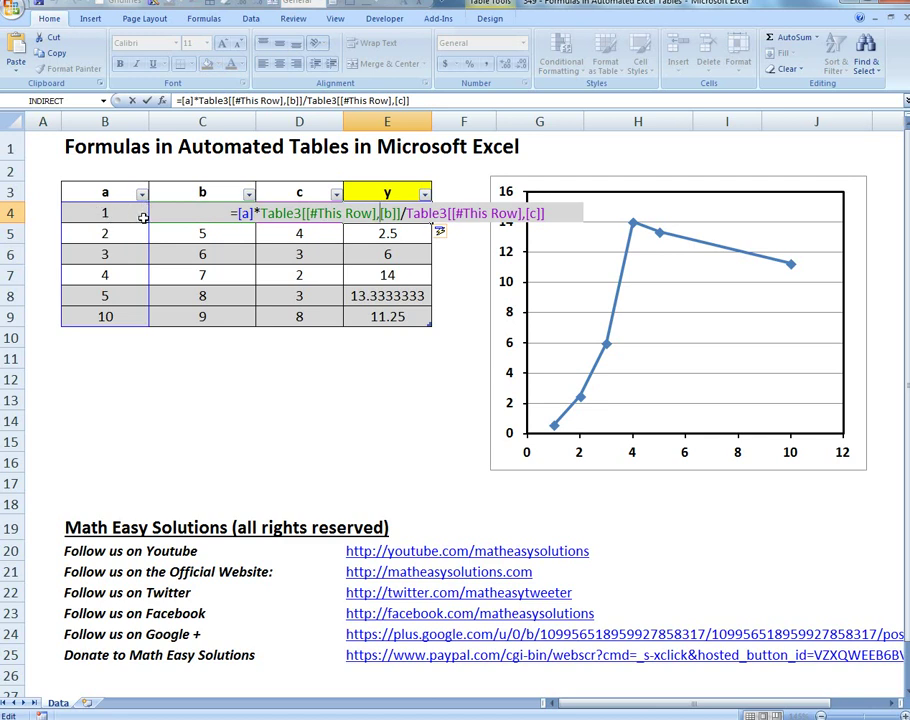
Replace the long Table3 reference to column b with [b] in E4's formula
key("Escape")
double_click(419, 209)
left_click_drag(401, 215, 265, 213)
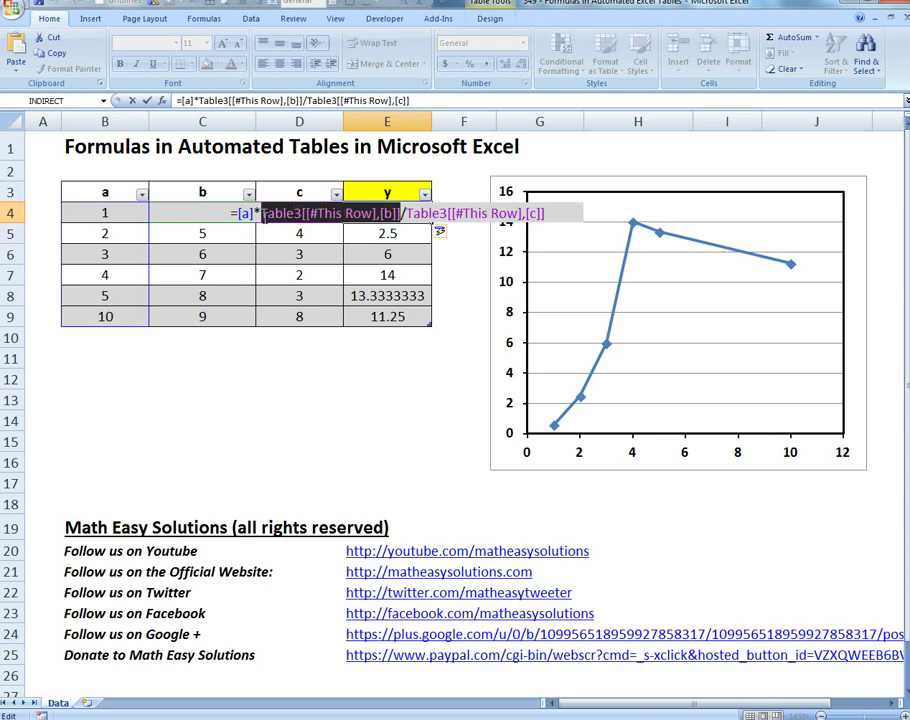
key("Delete")
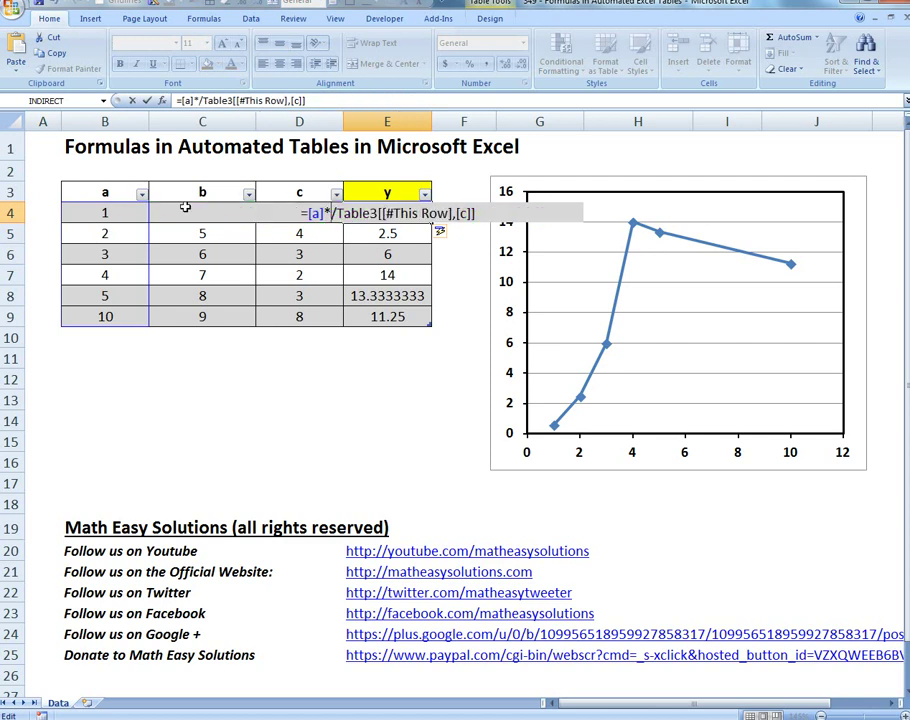
left_click_drag(185, 207, 202, 313)
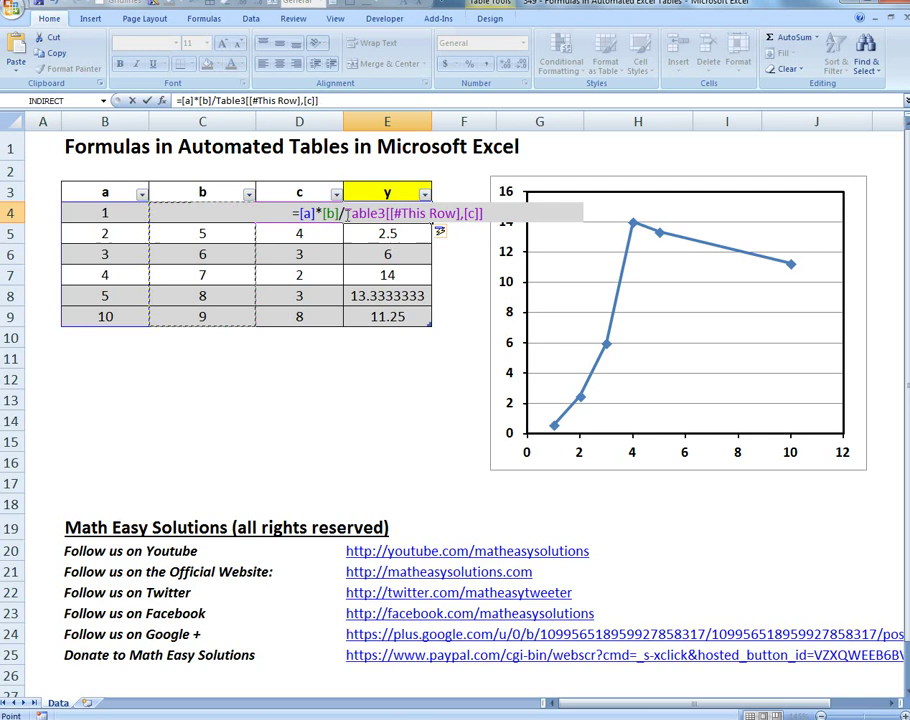
Replace the column c reference with [c], leaving =[a]*[b]/[c]
left_click_drag(343, 213, 505, 222)
key("BackSpace")
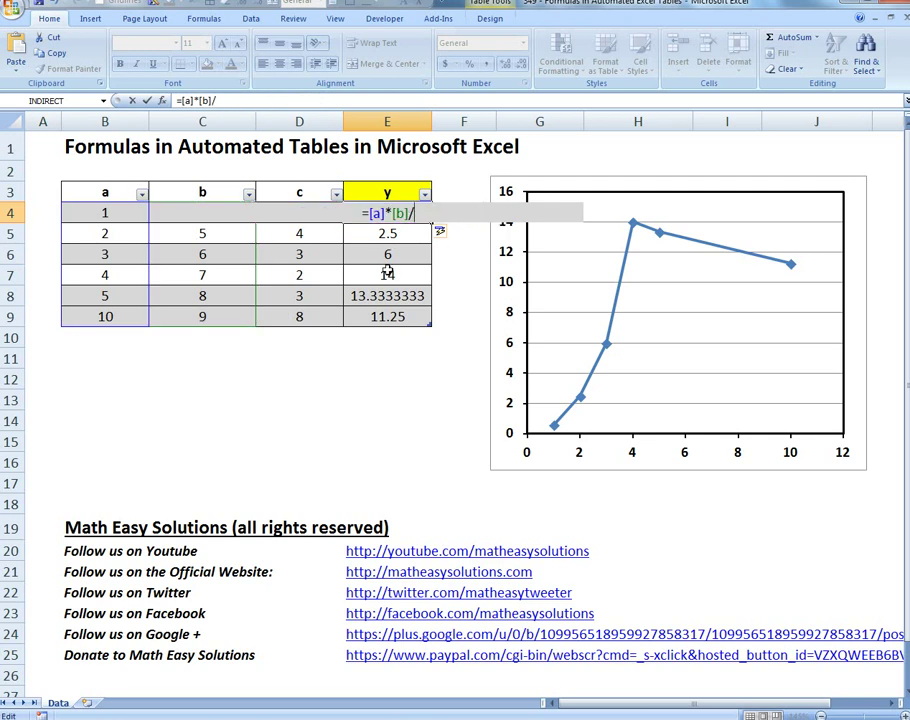
left_click_drag(323, 309, 319, 213)
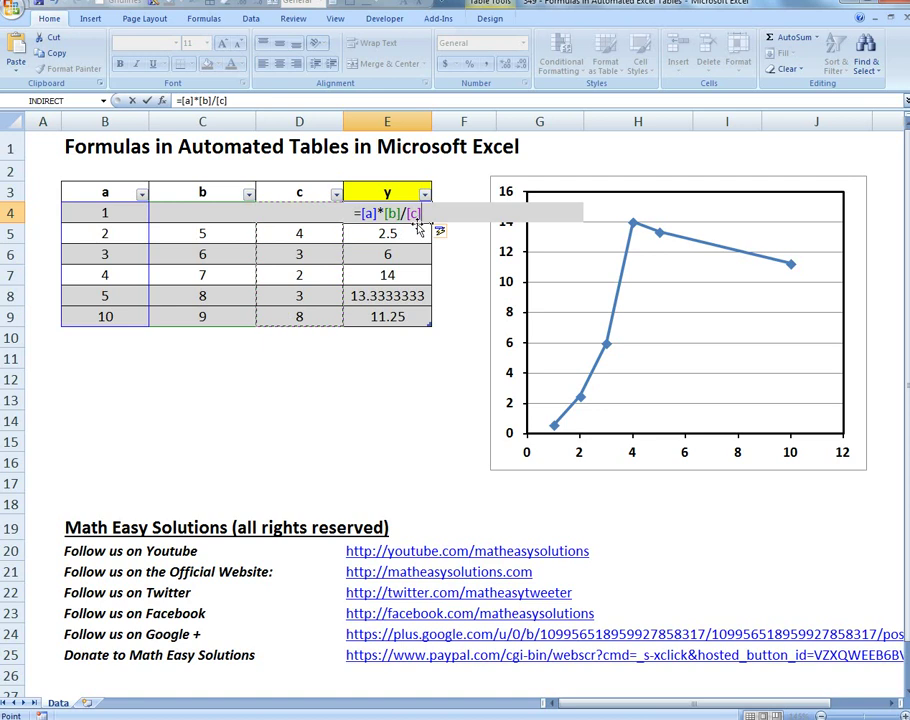
key("Return")
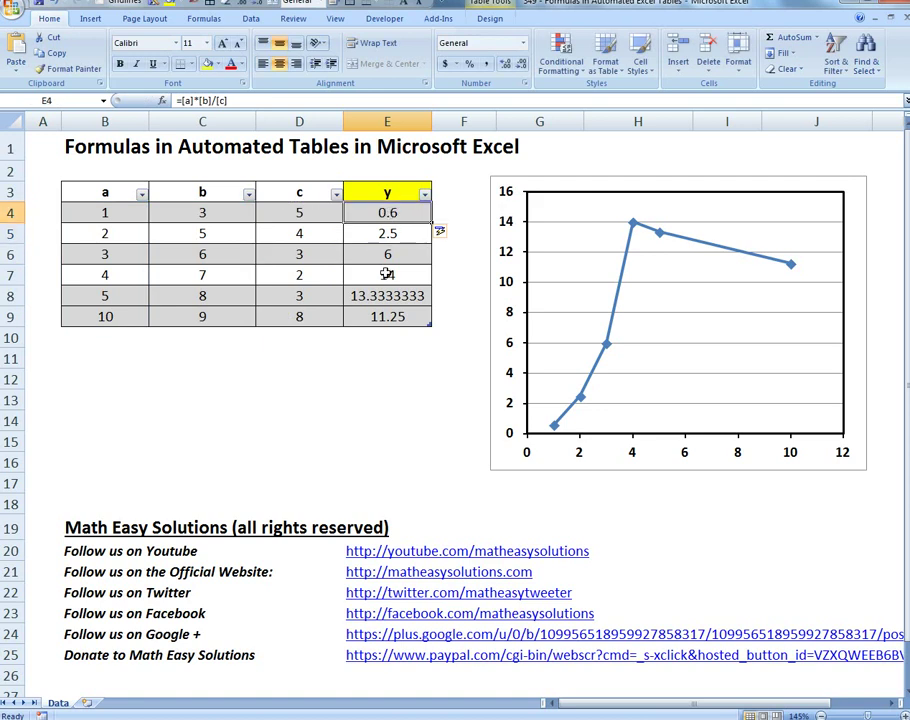
left_click(388, 275)
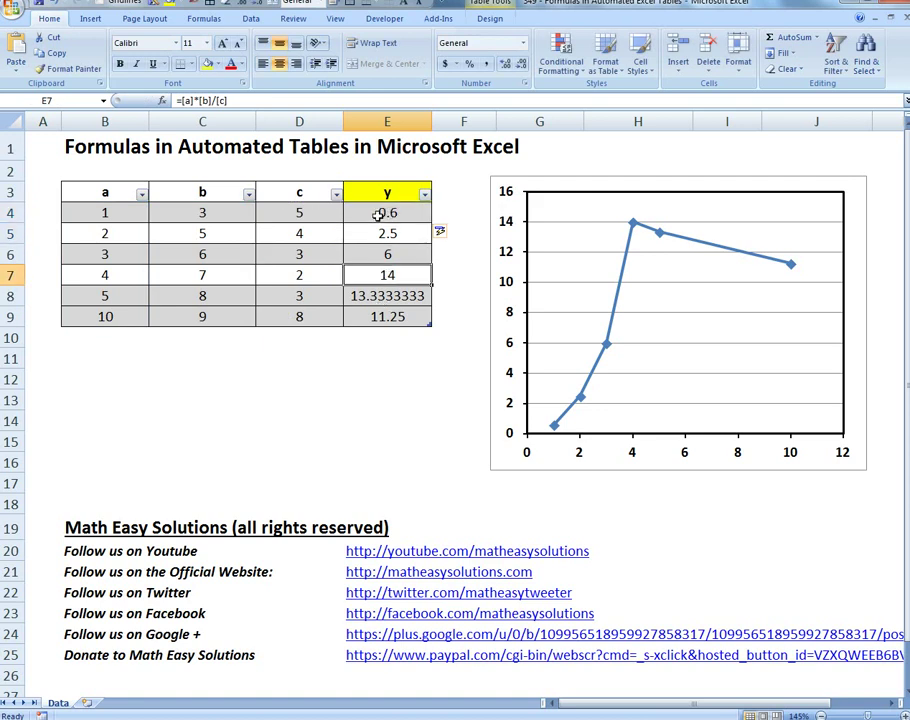
left_click_drag(386, 211, 380, 313)
left_click(381, 298)
double_click(381, 298)
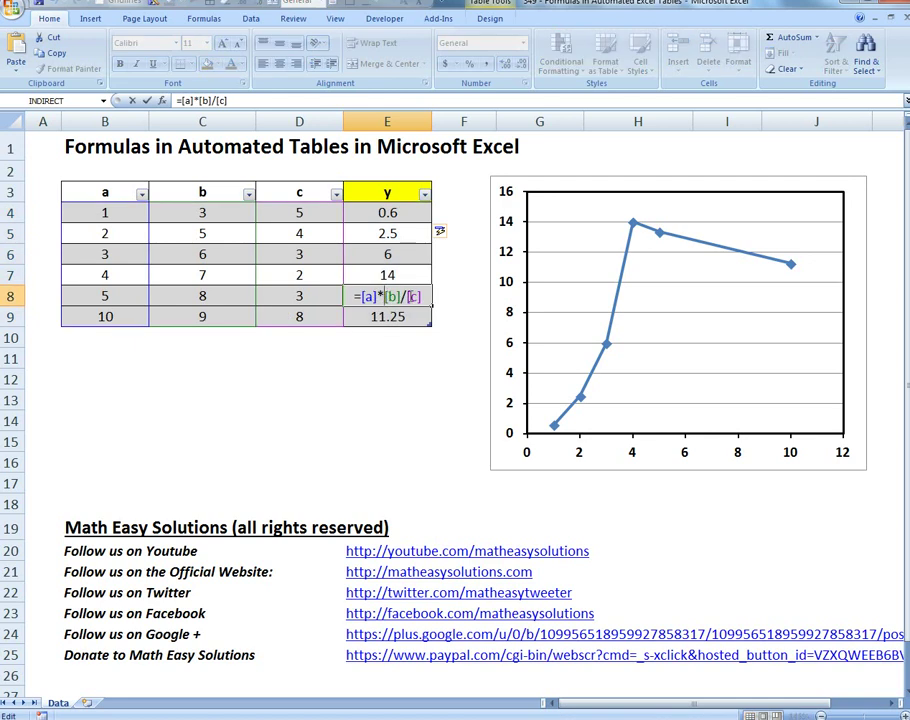
key("Return")
left_click(392, 186)
left_click(376, 211)
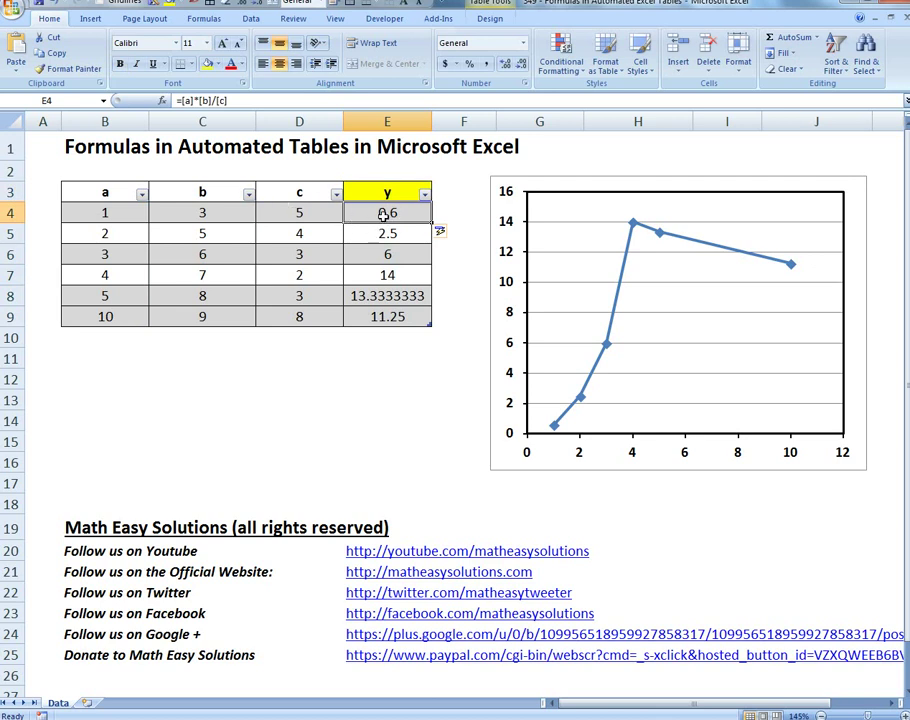
double_click(385, 213)
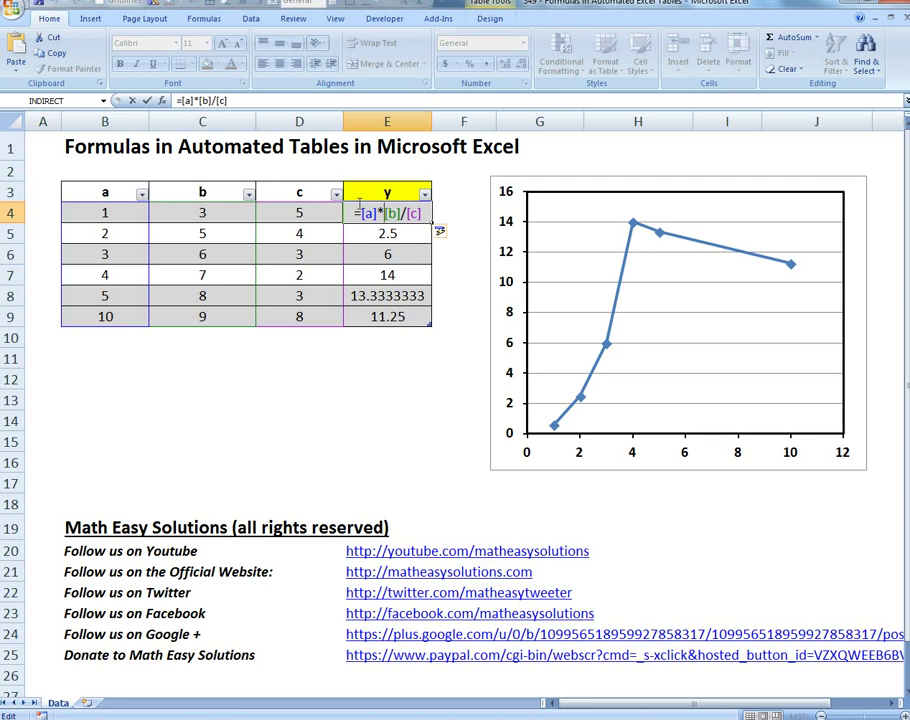
Add a table row with a 11, b 2, c 1 so y auto-computes 22
key("Return")
left_click(83, 352)
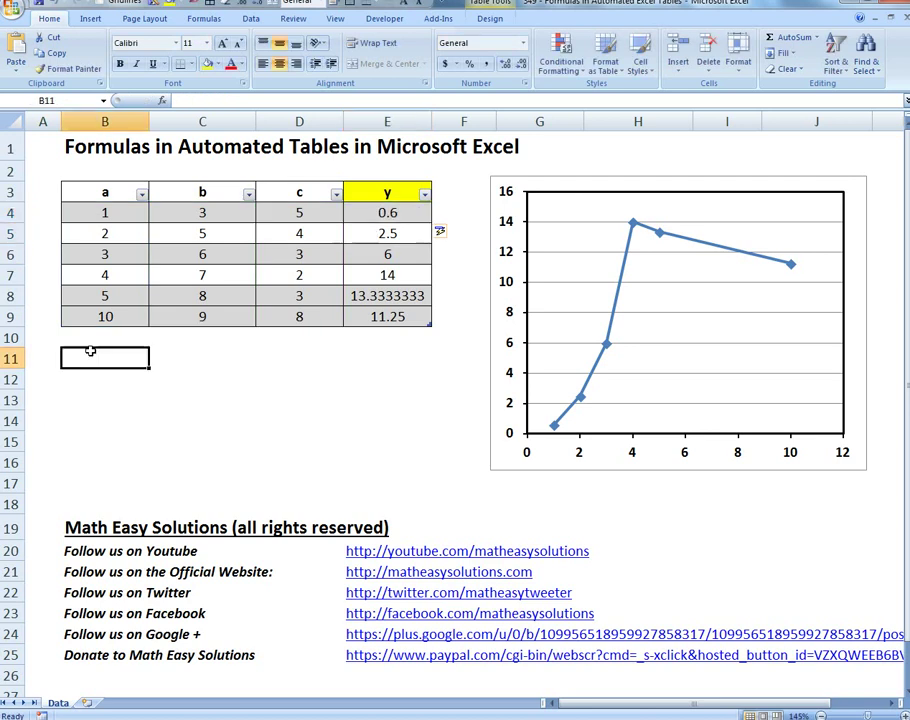
left_click(99, 333)
type("11")
key("Tab")
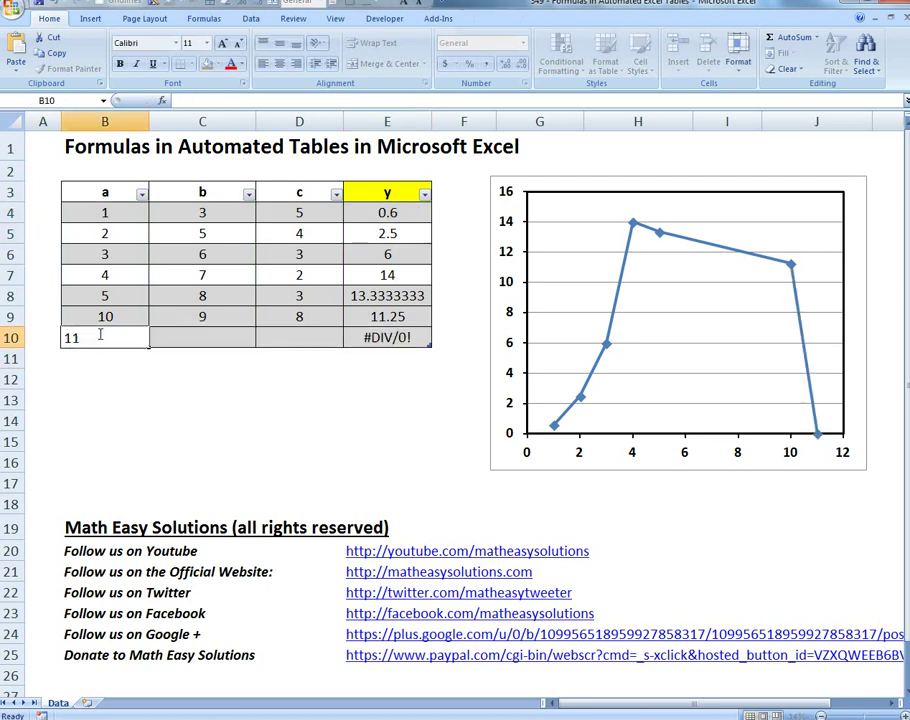
type("2")
key("Tab")
type("1")
key("Tab")
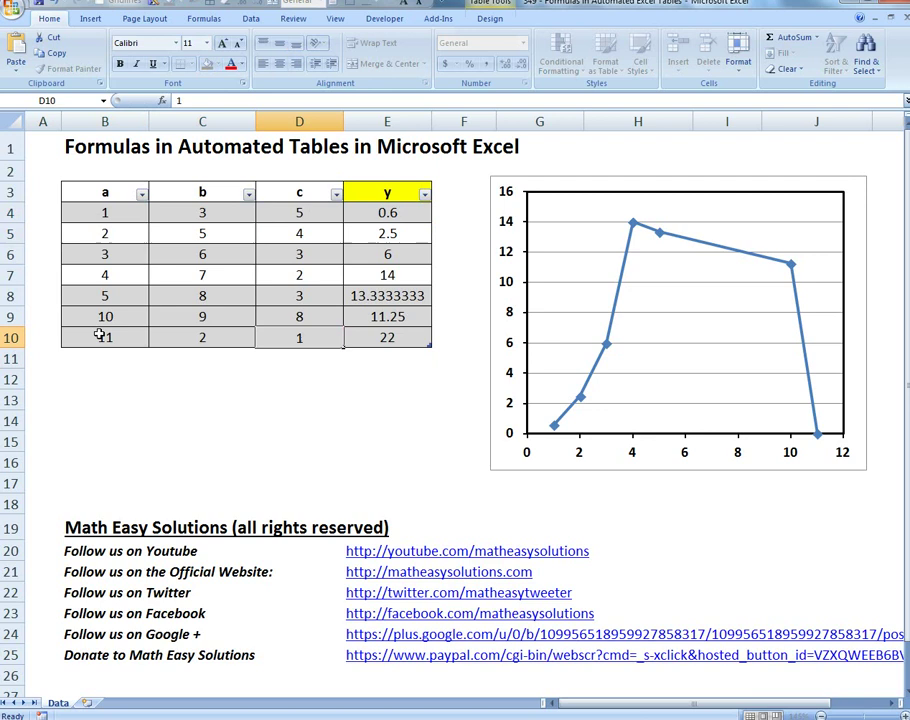